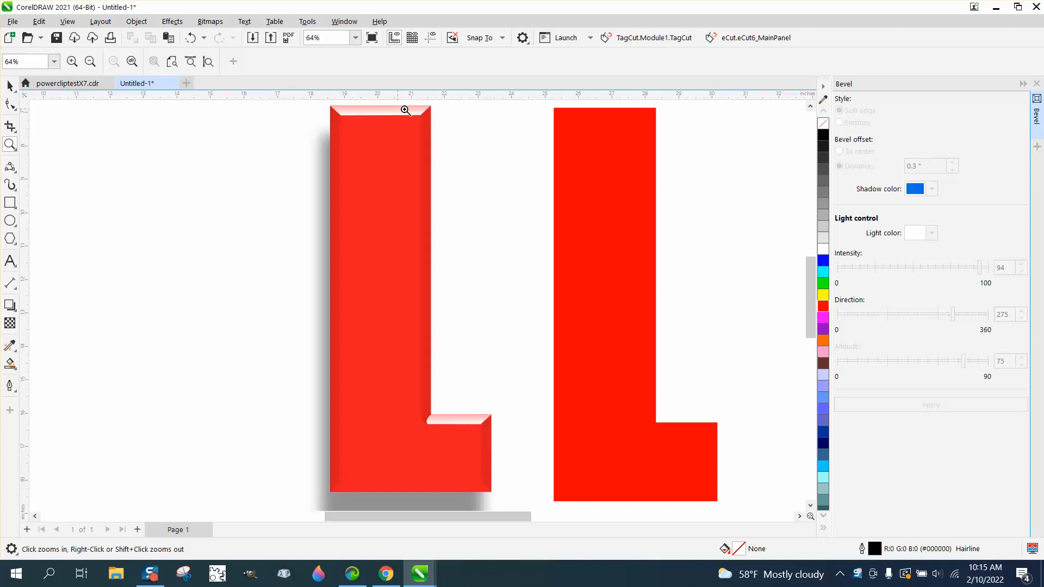
Duplicate the plain red L to its right and apply a soft-edge bevel with a 0.3" distance to the original.
{"action": "scroll", "coordinate": [387, 403], "scroll_direction": "down", "scroll_amount": 1}
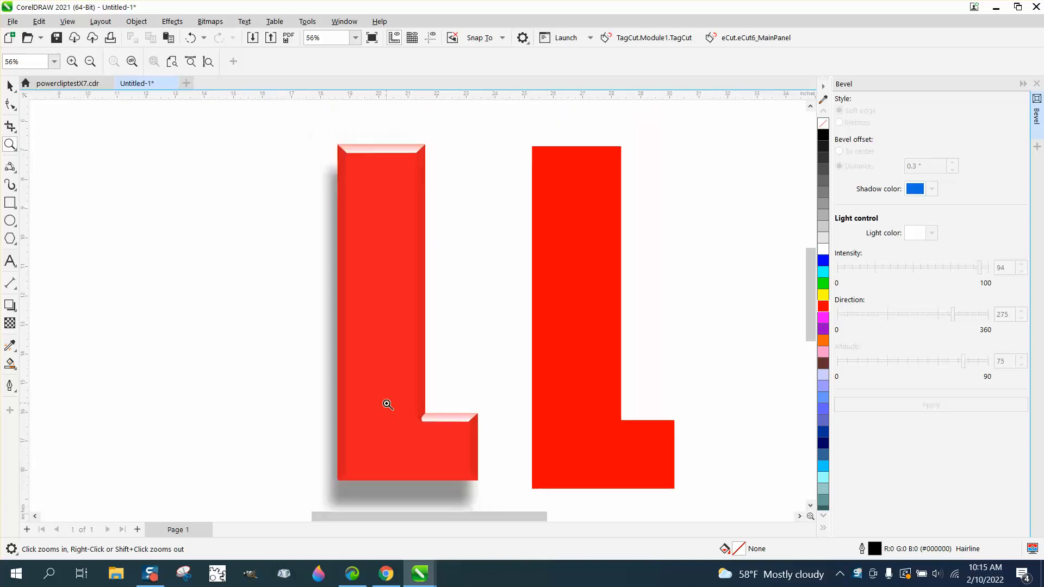
{"action": "scroll", "coordinate": [391, 481], "scroll_direction": "down", "scroll_amount": 2}
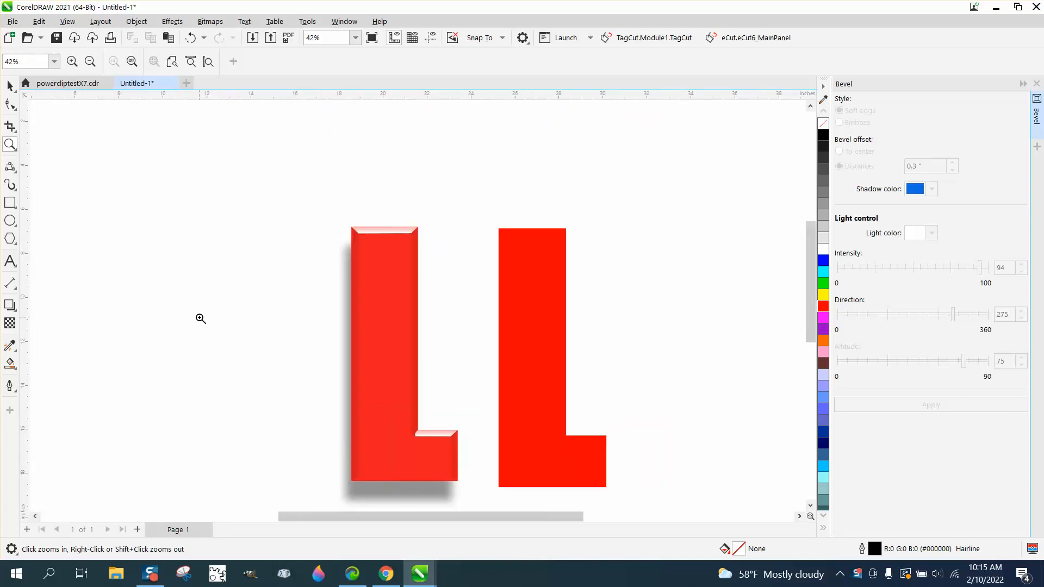
{"action": "left_click", "coordinate": [9, 86]}
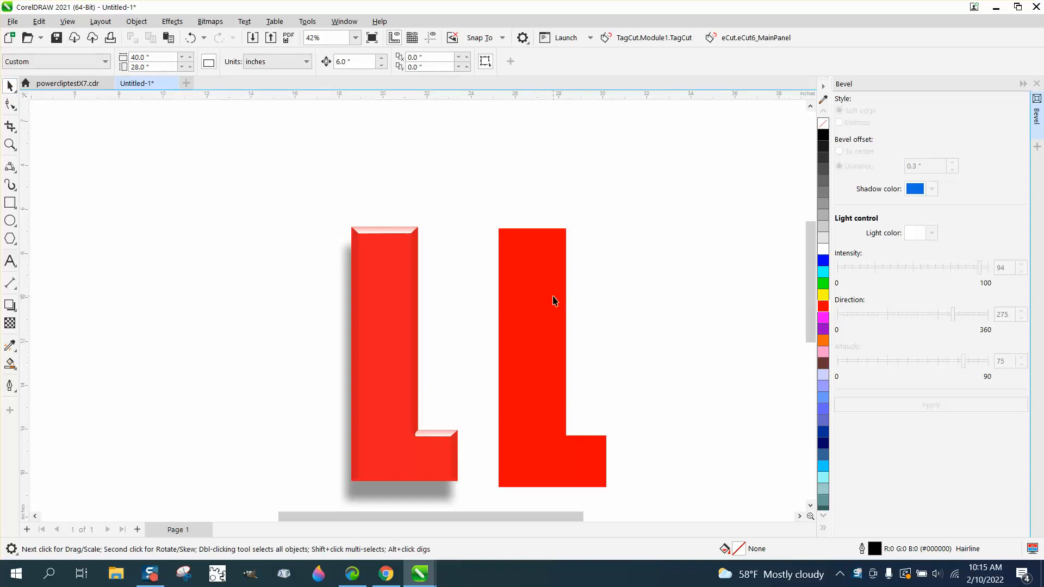
{"action": "left_click", "coordinate": [552, 296]}
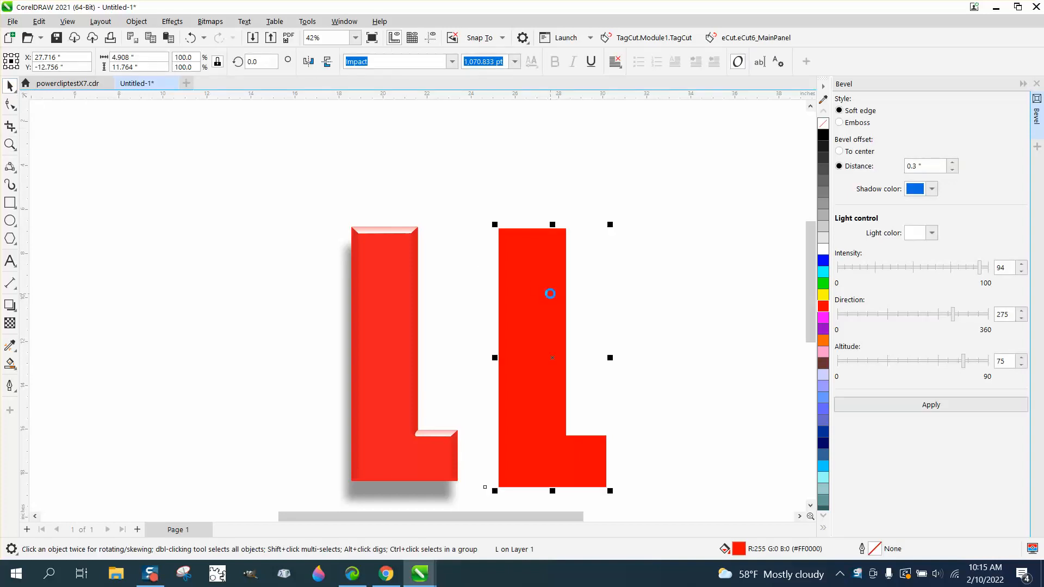
{"action": "key", "text": "ctrl+d"}
{"action": "left_click", "coordinate": [538, 292]}
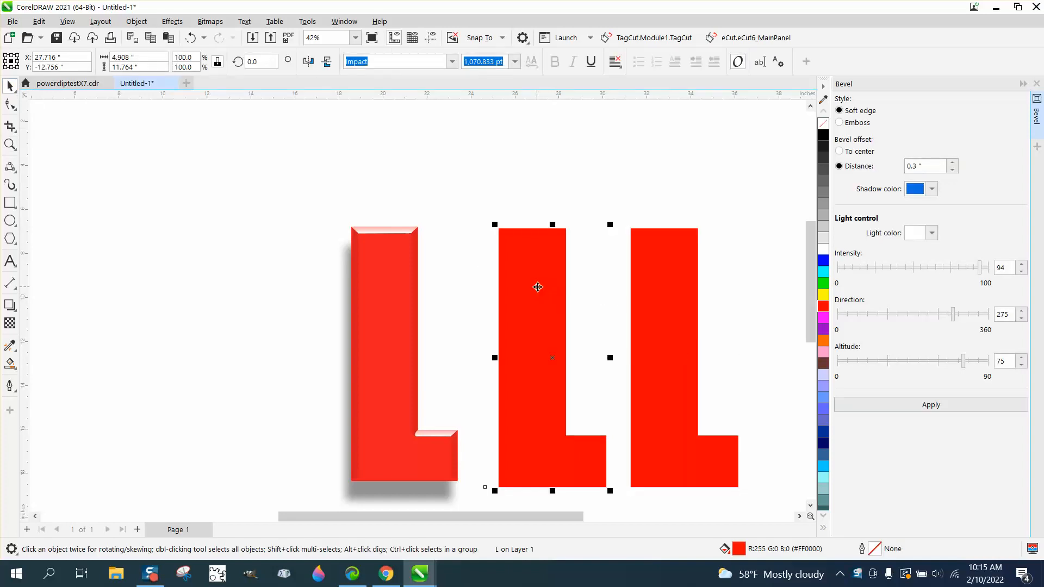
{"action": "left_click", "coordinate": [944, 407]}
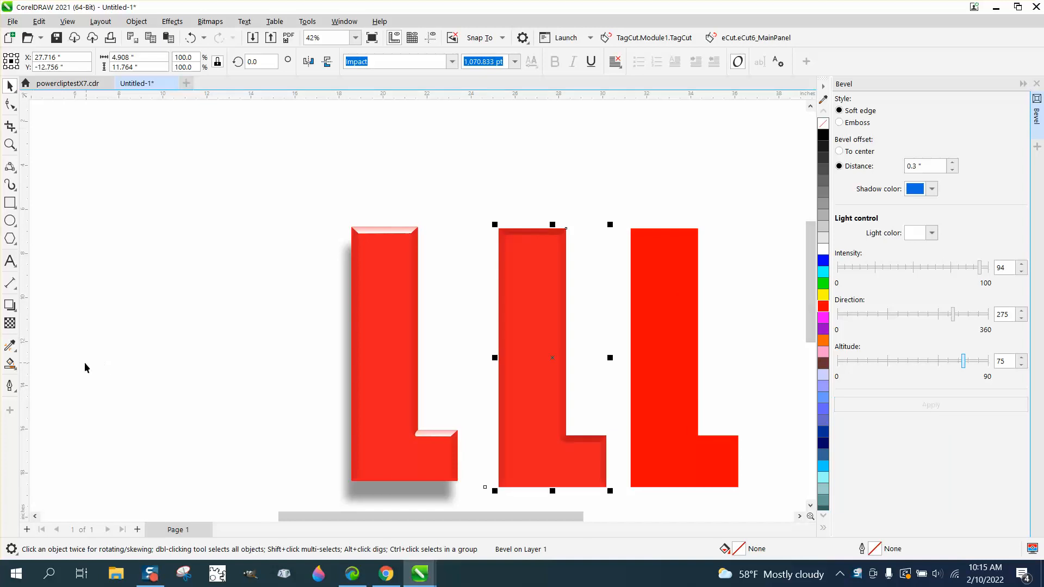
Try a red-to-white fountain fill on the beveled middle L and undo it.
{"action": "left_click", "coordinate": [17, 370]}
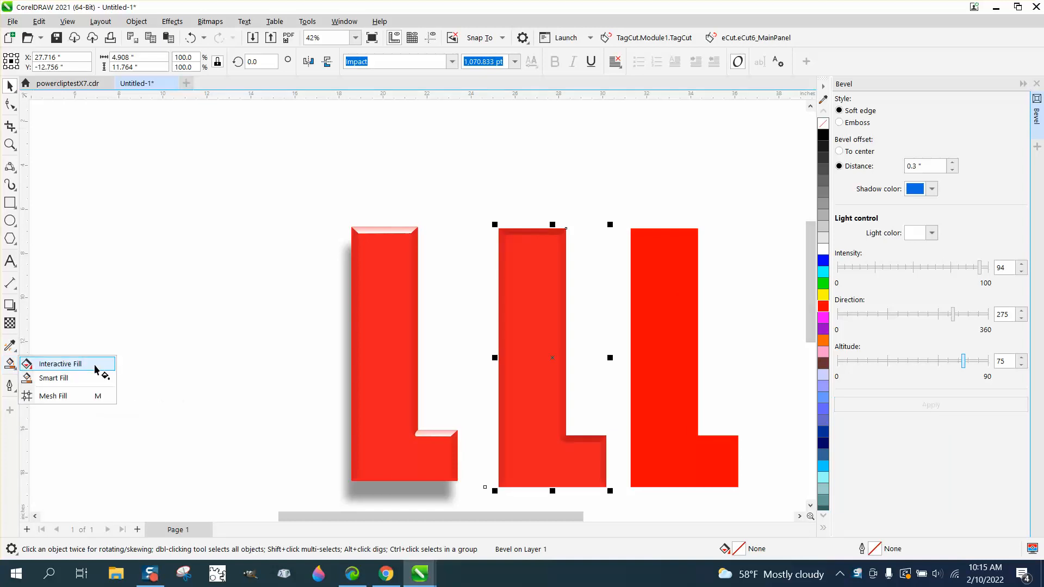
{"action": "left_click", "coordinate": [39, 367]}
{"action": "left_click_drag", "start_coordinate": [527, 361], "coordinate": [534, 315]}
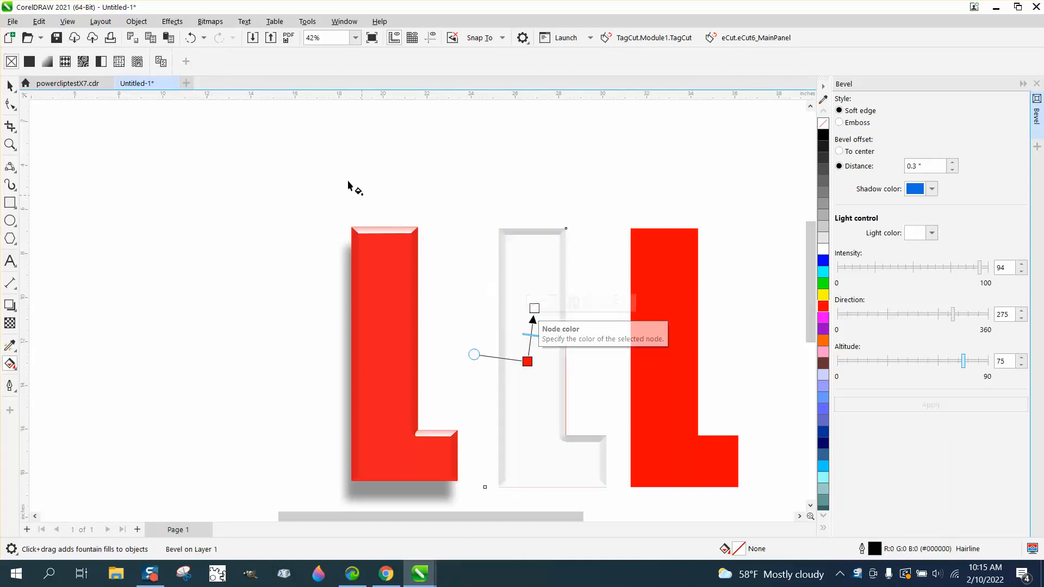
{"action": "left_click", "coordinate": [190, 38]}
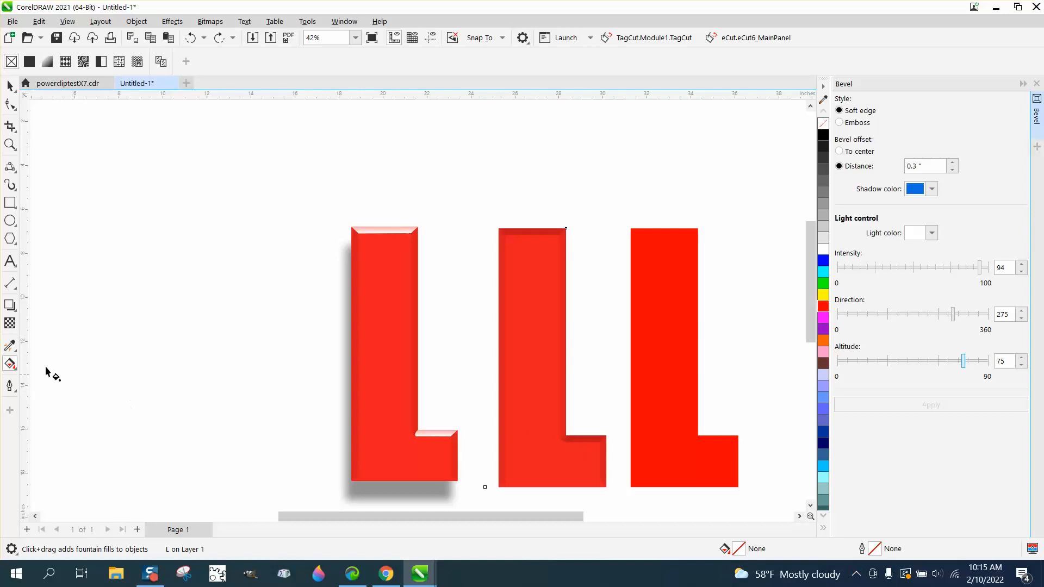
{"action": "left_click", "coordinate": [14, 309]}
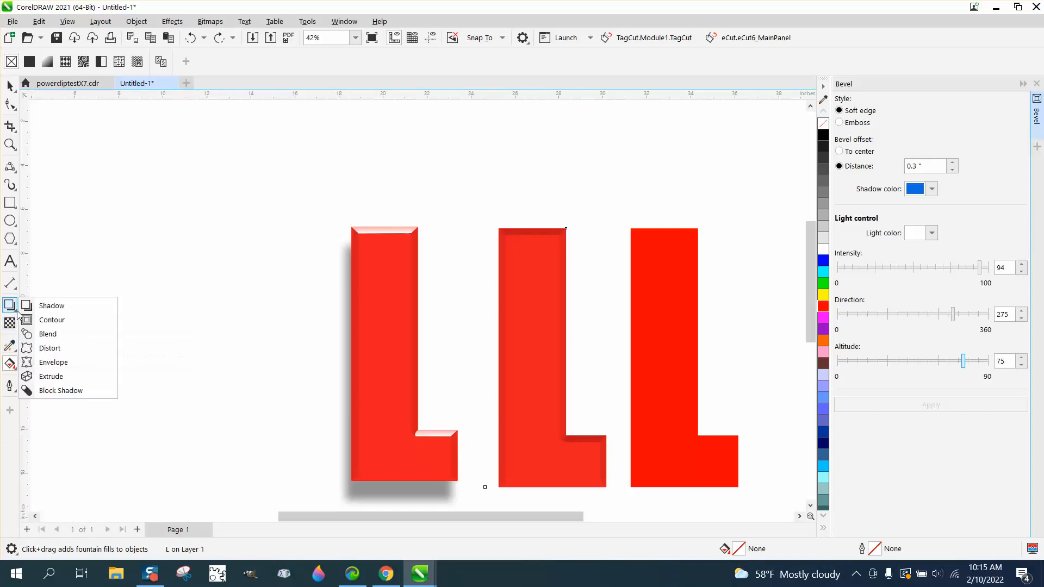
{"action": "left_click", "coordinate": [45, 306]}
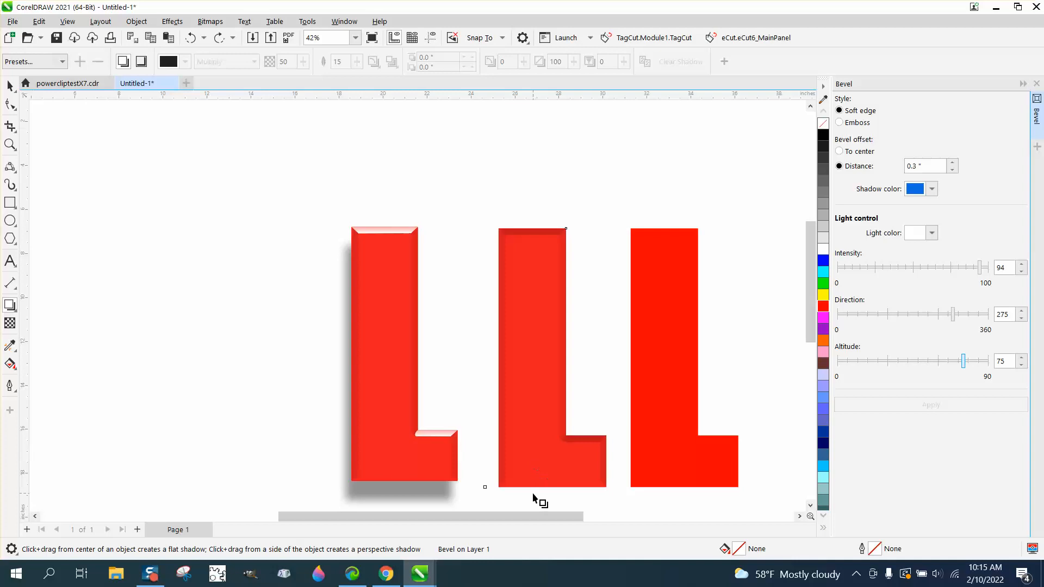
{"action": "left_click", "coordinate": [10, 87]}
{"action": "left_click", "coordinate": [430, 337]}
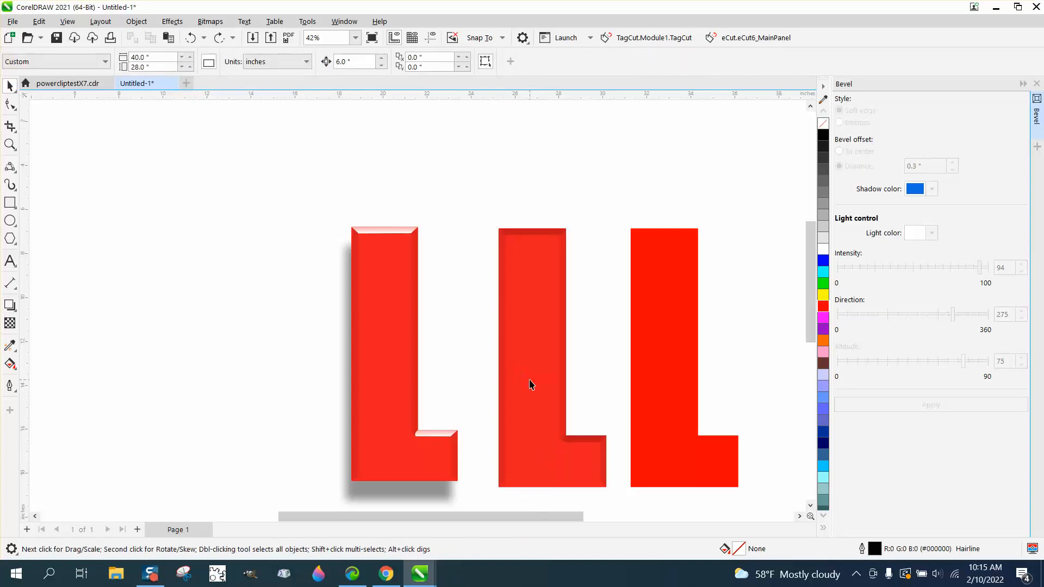
Add a flat drop shadow to the plain L on the right, offset about -0.21" horizontally and -0.68" vertically.
{"action": "left_click", "coordinate": [10, 144]}
{"action": "left_click_drag", "start_coordinate": [456, 228], "coordinate": [755, 488]}
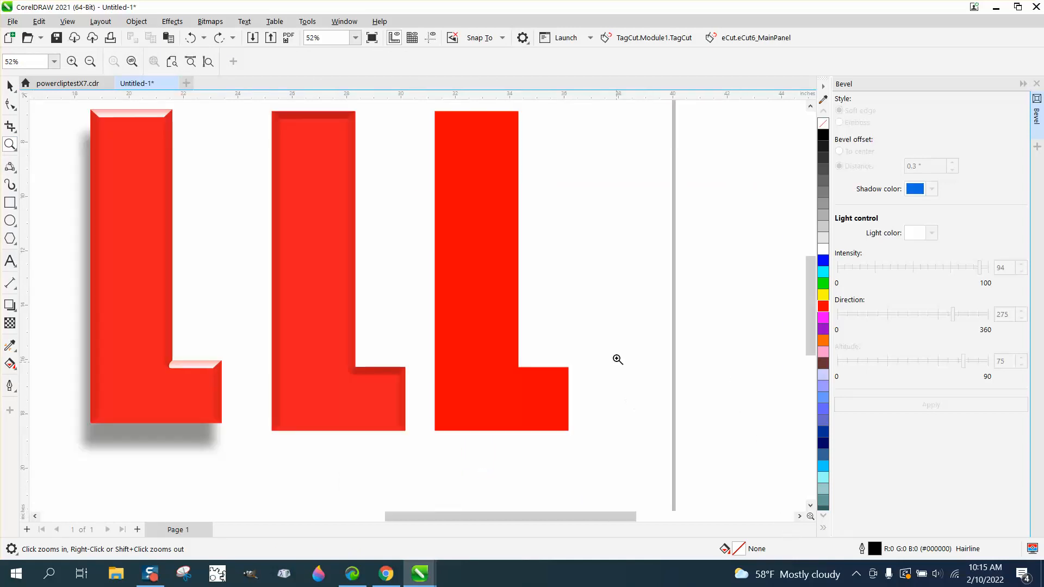
{"action": "scroll", "coordinate": [507, 380], "scroll_direction": "down", "scroll_amount": 2}
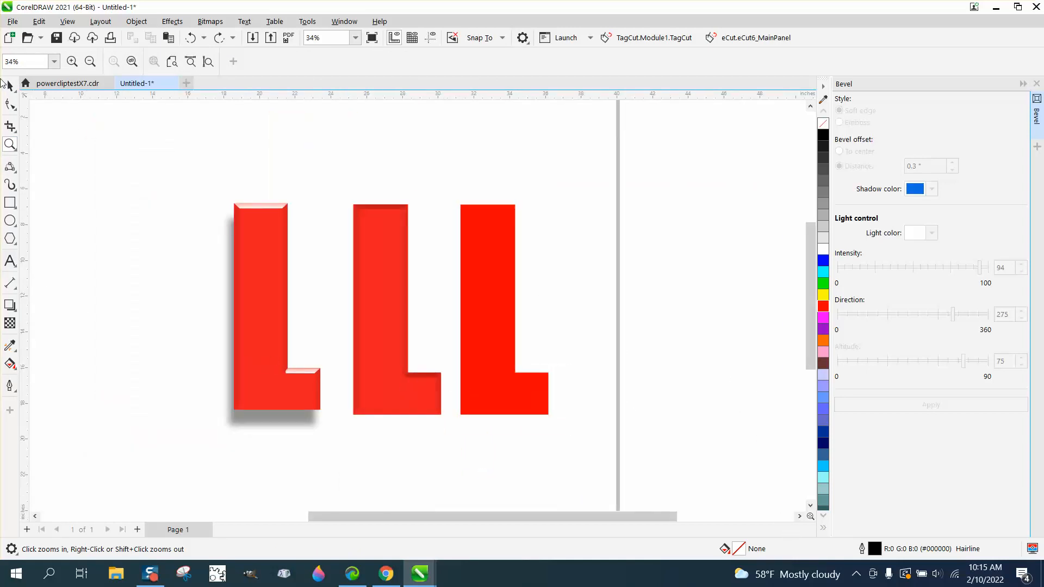
{"action": "left_click", "coordinate": [9, 86]}
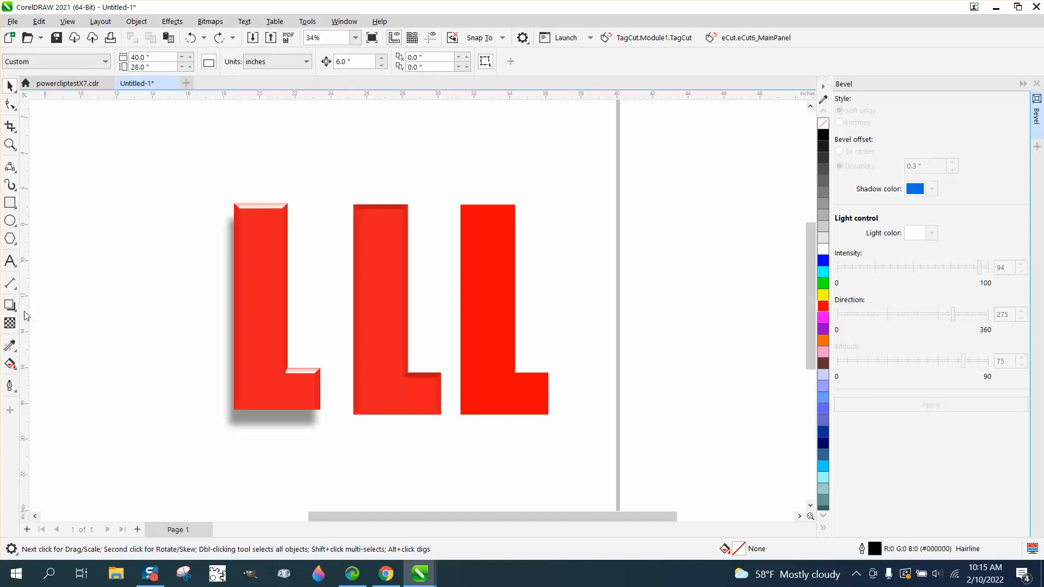
{"action": "left_click", "coordinate": [484, 346]}
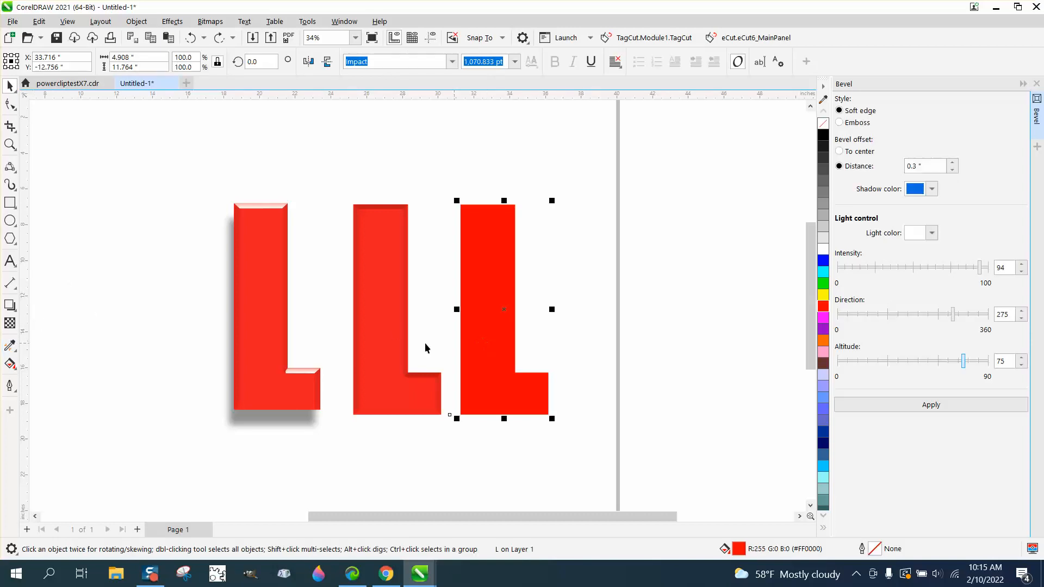
{"action": "left_click", "coordinate": [15, 311]}
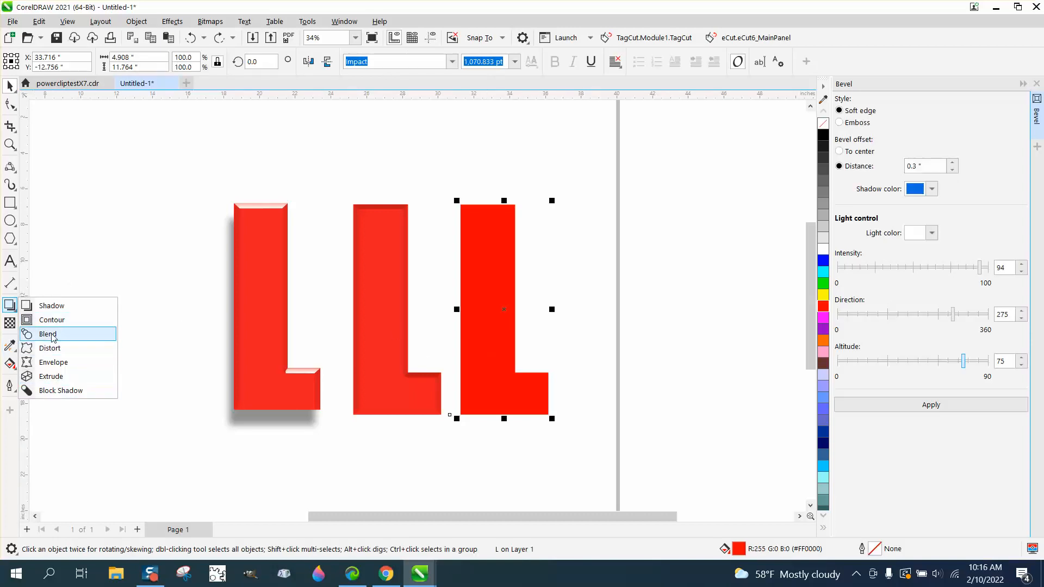
{"action": "left_click", "coordinate": [50, 305]}
{"action": "left_click_drag", "start_coordinate": [500, 414], "coordinate": [485, 431]}
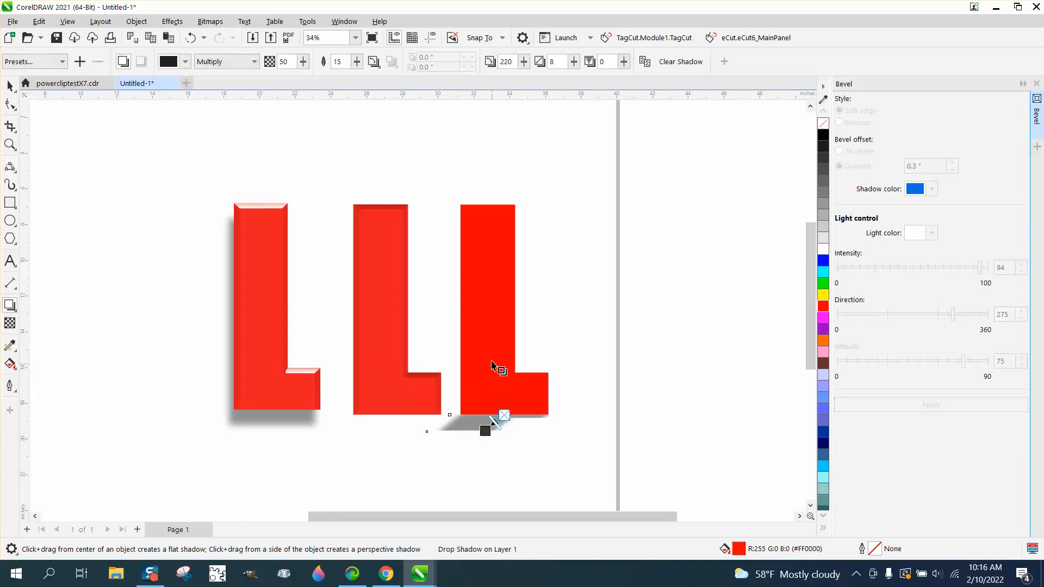
{"action": "left_click", "coordinate": [190, 38]}
{"action": "left_click_drag", "start_coordinate": [504, 308], "coordinate": [468, 427]}
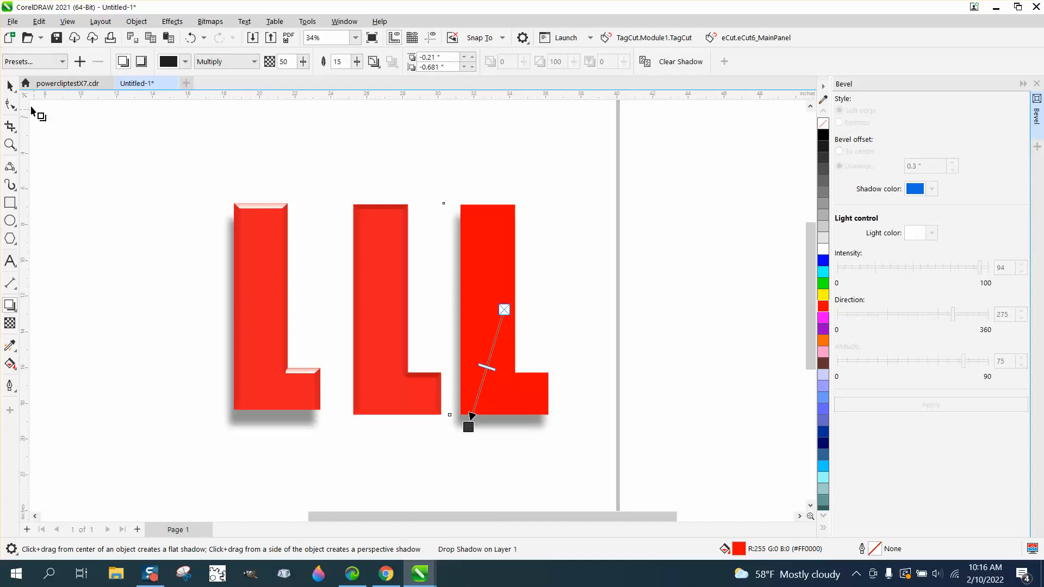
Break the drop shadow apart from the plain L and clear the selection.
{"action": "left_click", "coordinate": [11, 85]}
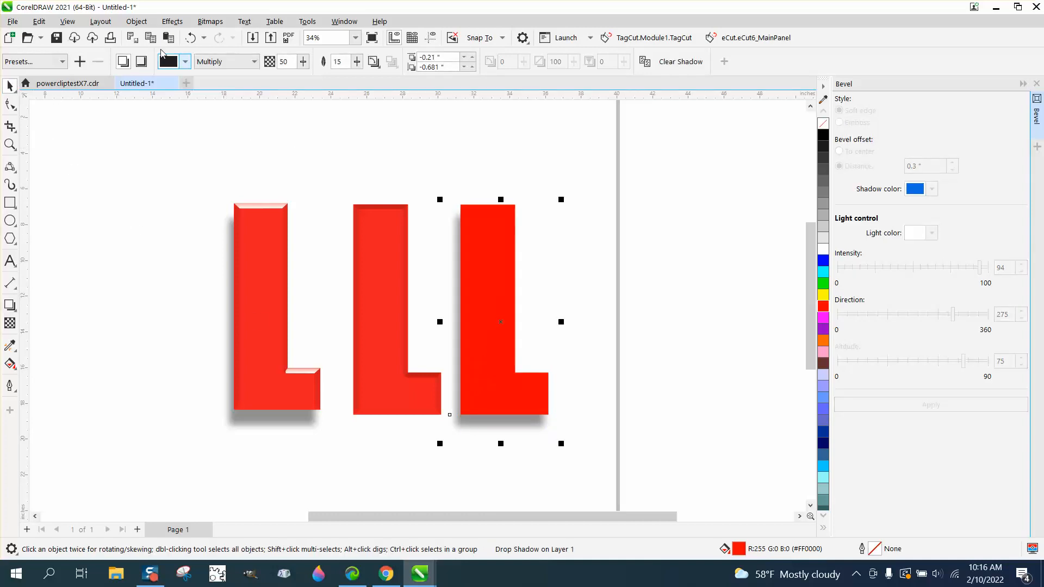
{"action": "left_click", "coordinate": [136, 23]}
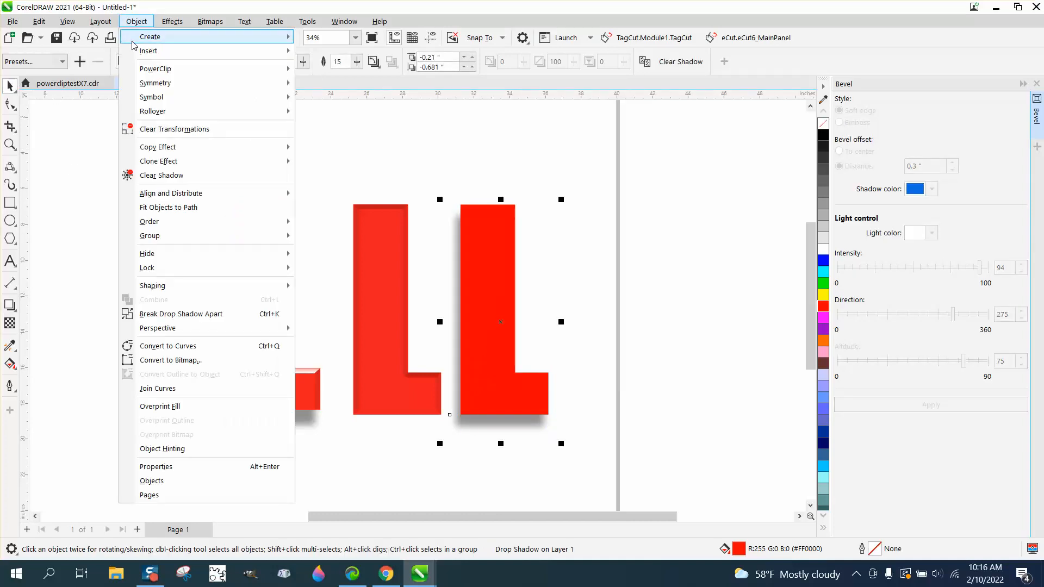
{"action": "left_click", "coordinate": [171, 314]}
{"action": "left_click", "coordinate": [326, 209]}
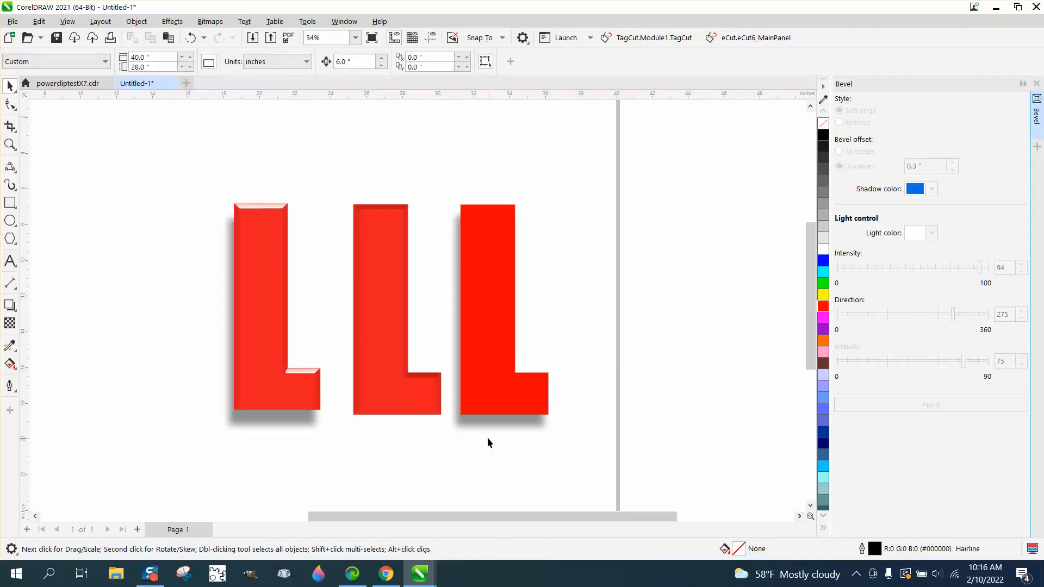
Move the separated shadow 6" left onto the beveled middle L and send it to the back of the page.
{"action": "left_click", "coordinate": [488, 422]}
{"action": "key", "text": "Left"}
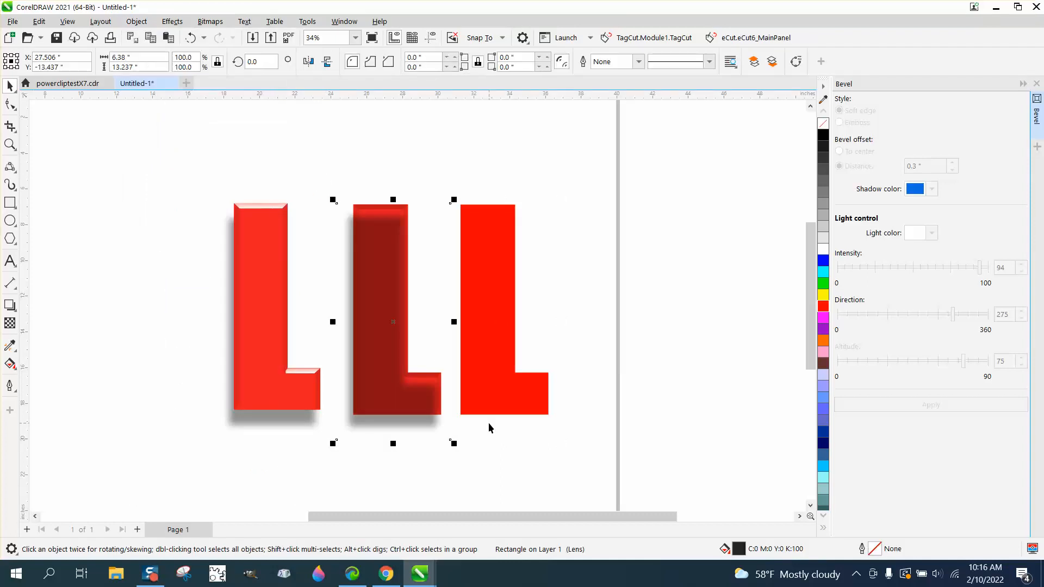
{"action": "left_click", "coordinate": [136, 21]}
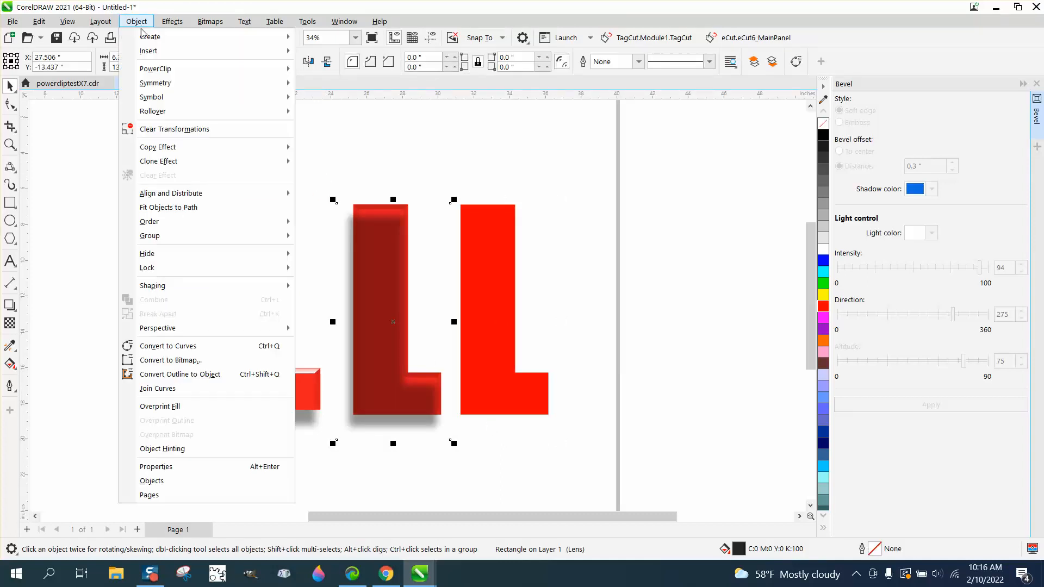
{"action": "mouse_move", "coordinate": [163, 222]}
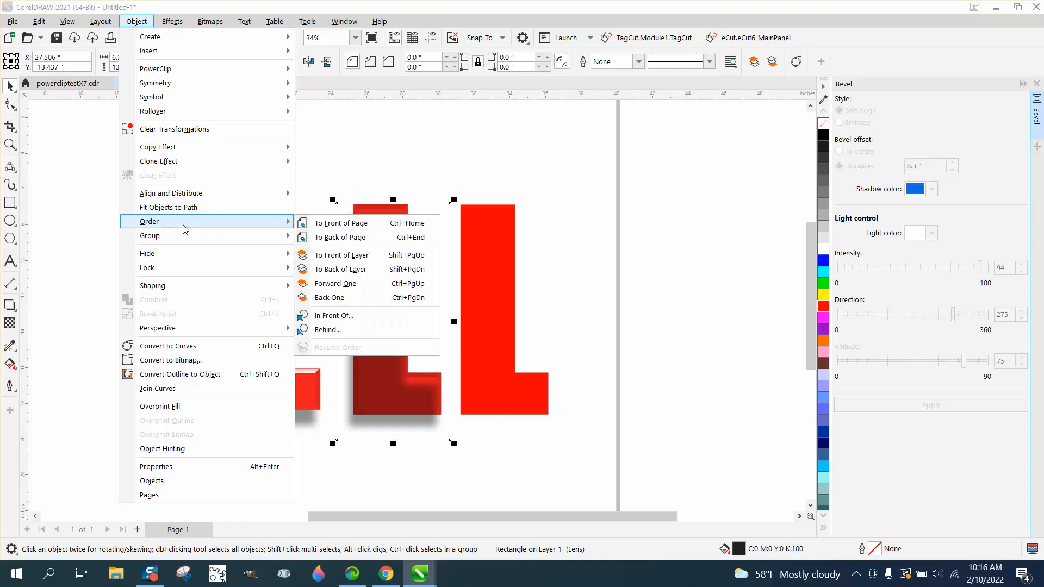
{"action": "left_click", "coordinate": [325, 240]}
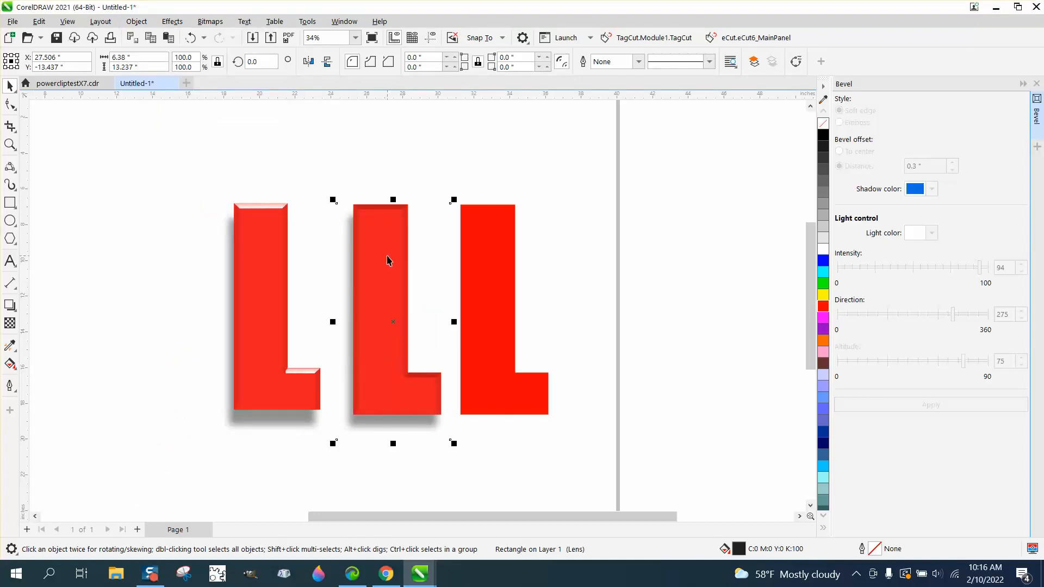
Trace the top bevel face of the middle L with a closed four-sided line shape, about 3.06" by 0.3".
{"action": "left_click", "coordinate": [10, 144]}
{"action": "left_click_drag", "start_coordinate": [238, 196], "coordinate": [321, 234]}
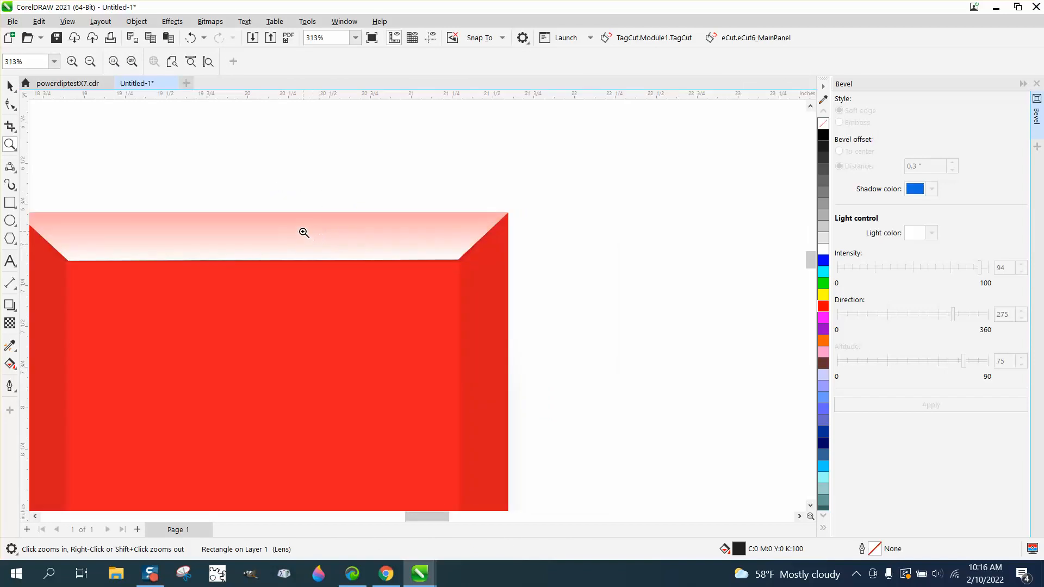
{"action": "scroll", "coordinate": [272, 226], "scroll_direction": "down", "scroll_amount": 3}
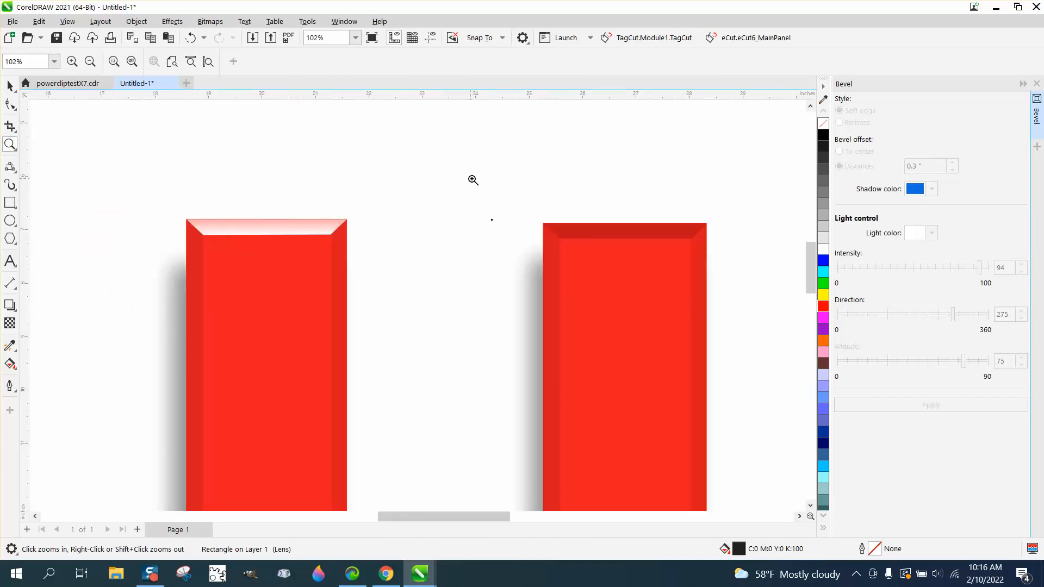
{"action": "left_click_drag", "start_coordinate": [474, 180], "coordinate": [741, 340]}
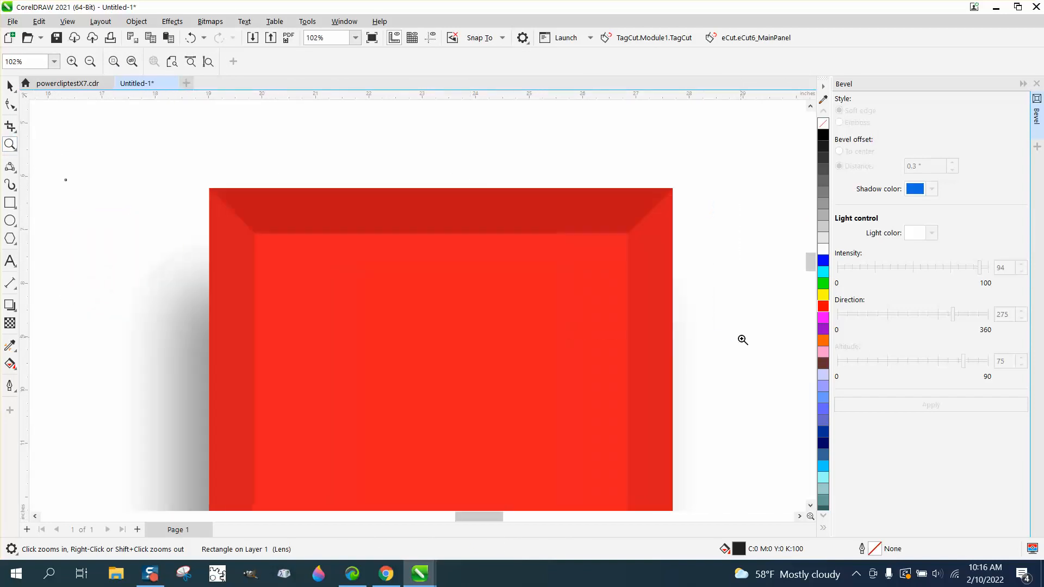
{"action": "left_click", "coordinate": [15, 172]}
{"action": "left_click", "coordinate": [44, 180]}
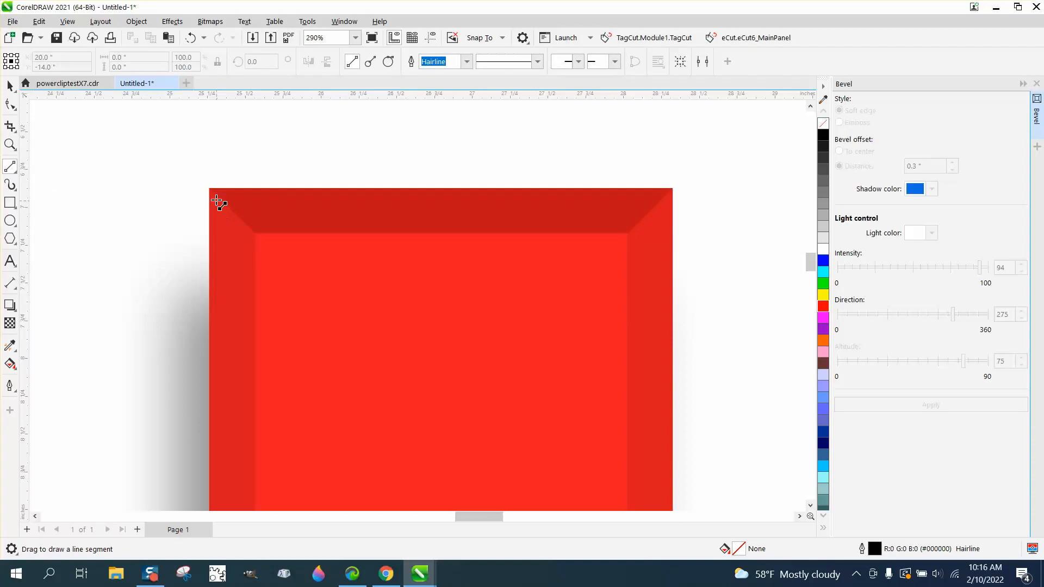
{"action": "mouse_move", "coordinate": [211, 188]}
{"action": "left_mouse_down"}
{"action": "mouse_move", "coordinate": [673, 192]}
{"action": "mouse_move", "coordinate": [631, 233]}
{"action": "mouse_move", "coordinate": [449, 245]}
{"action": "mouse_move", "coordinate": [267, 239]}
{"action": "mouse_move", "coordinate": [209, 188]}
{"action": "left_mouse_up"}
{"action": "left_click", "coordinate": [10, 85]}
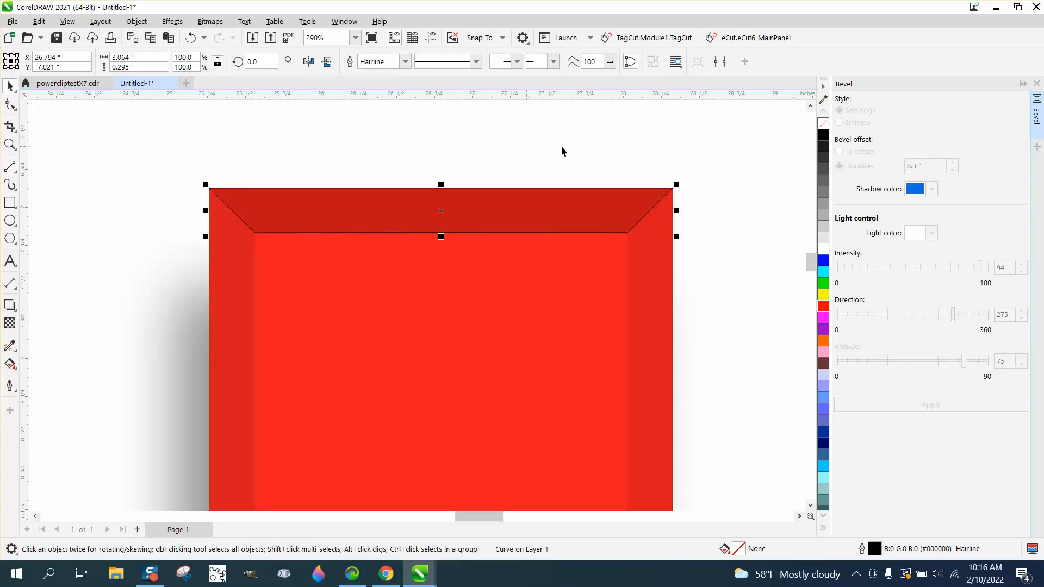
Fill the traced bevel shape with white and remove its outline.
{"action": "left_click", "coordinate": [823, 250]}
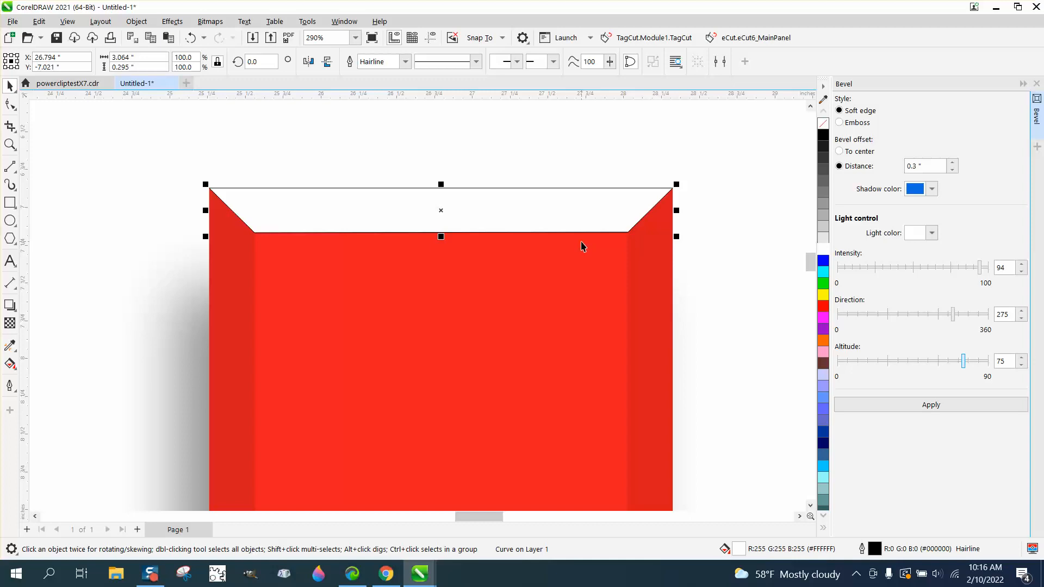
{"action": "right_click", "coordinate": [822, 126]}
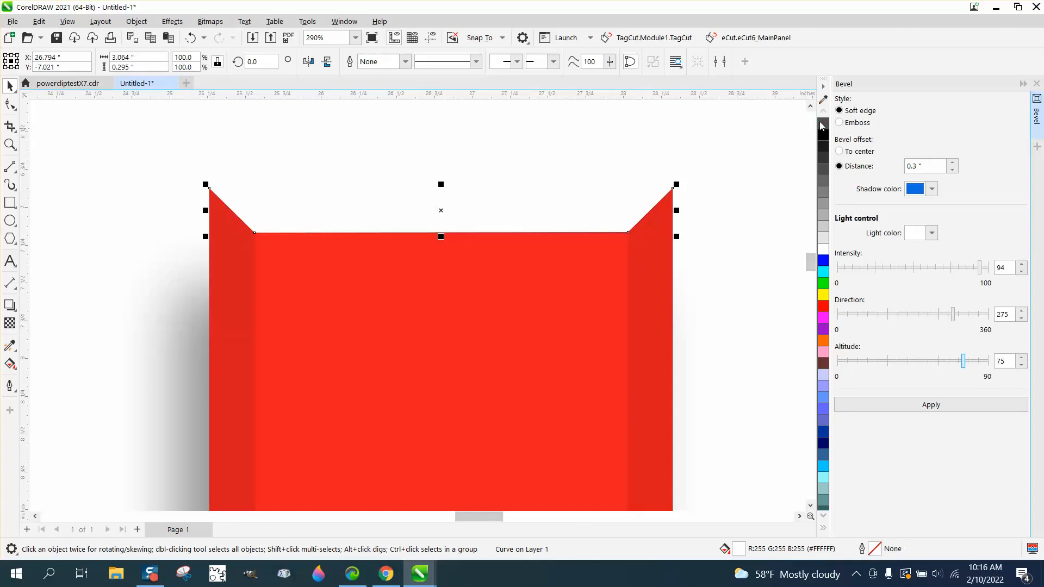
Apply a linear fountain fill to the top bevel shape, running upward from white at its lower edge to red.
{"action": "left_click", "coordinate": [11, 363]}
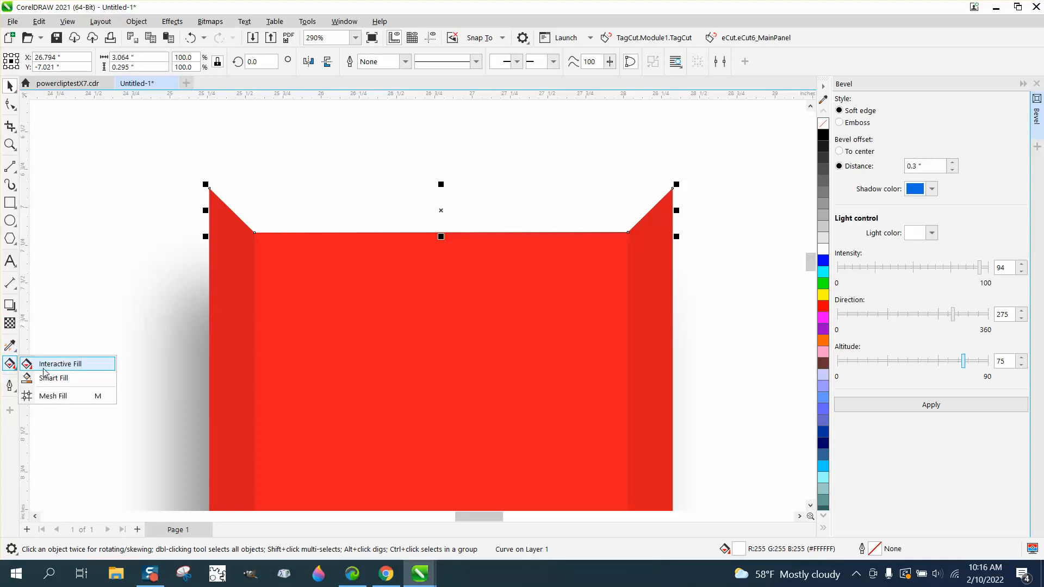
{"action": "left_click", "coordinate": [49, 365]}
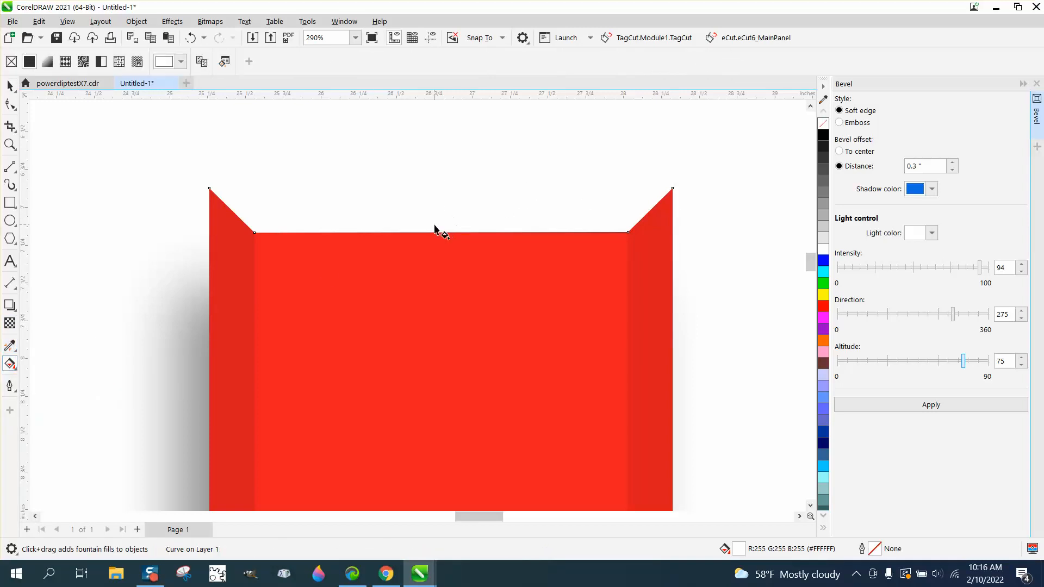
{"action": "left_click_drag", "start_coordinate": [434, 225], "coordinate": [437, 148]}
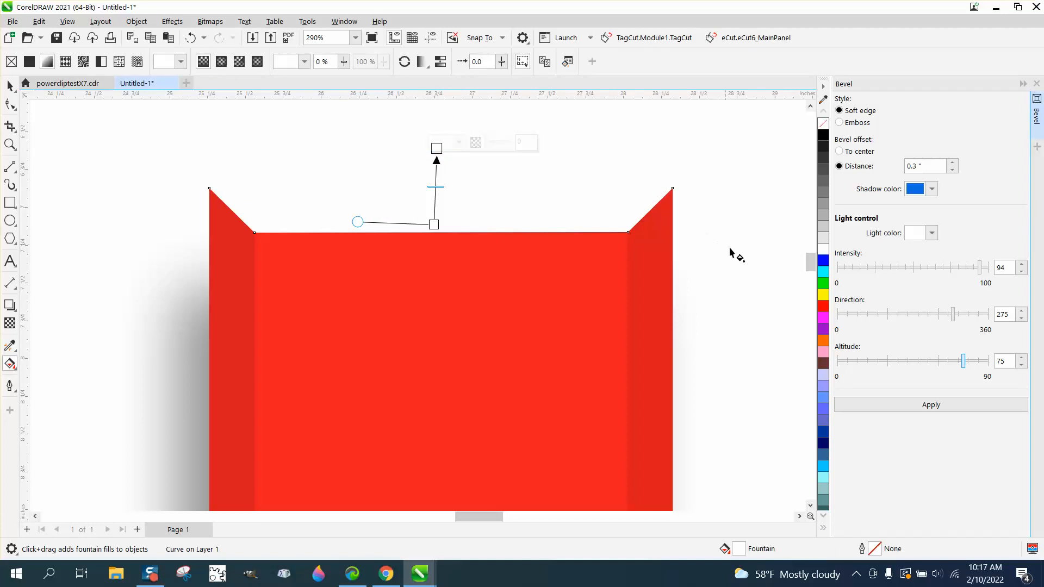
{"action": "left_click_drag", "start_coordinate": [823, 306], "coordinate": [437, 149]}
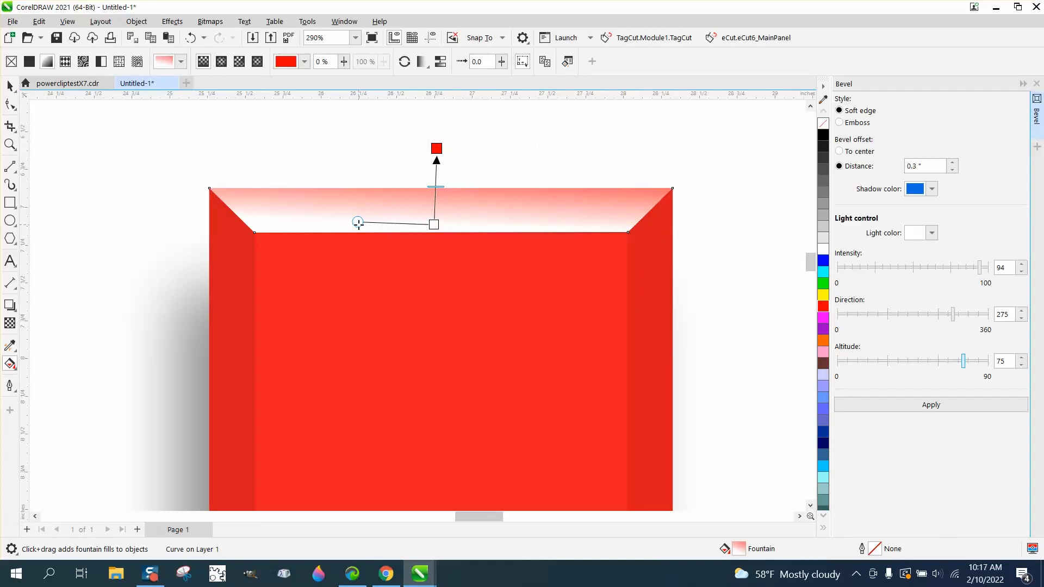
Align the gradient's start and width handle with the bevel shape's lower edge and shift its midpoint slightly toward the white end.
{"action": "left_click_drag", "start_coordinate": [358, 223], "coordinate": [359, 232]}
{"action": "left_click_drag", "start_coordinate": [433, 224], "coordinate": [435, 233]}
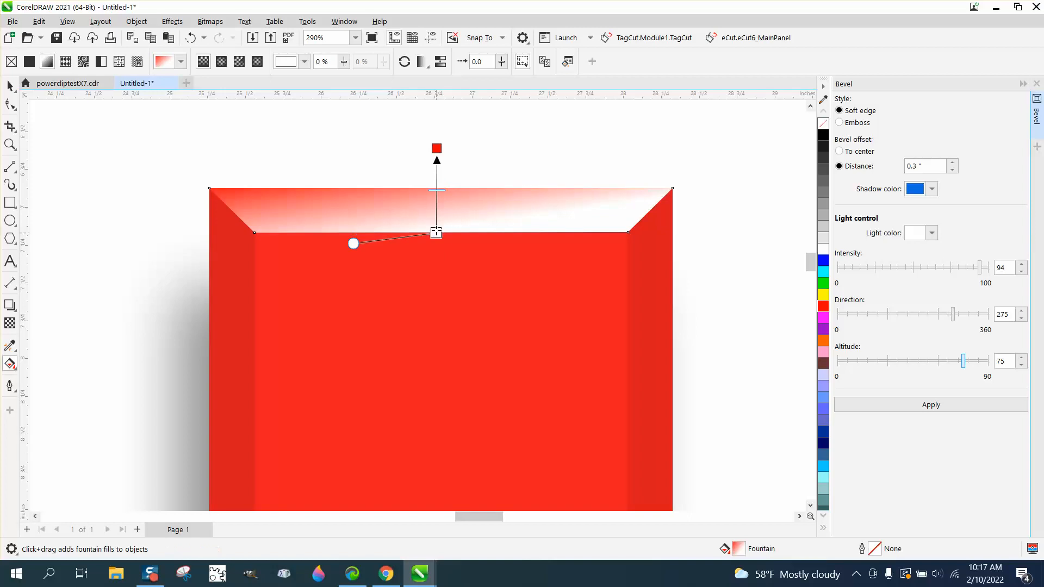
{"action": "left_click_drag", "start_coordinate": [360, 241], "coordinate": [349, 233]}
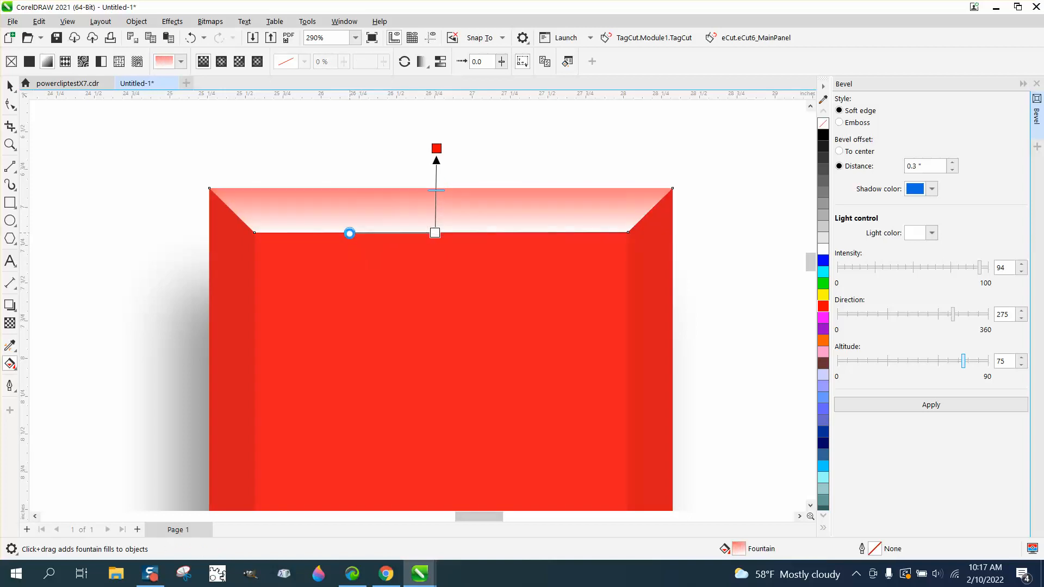
{"action": "mouse_move", "coordinate": [436, 191]}
{"action": "left_mouse_down"}
{"action": "mouse_move", "coordinate": [437, 207]}
{"action": "mouse_move", "coordinate": [436, 197]}
{"action": "left_mouse_up"}
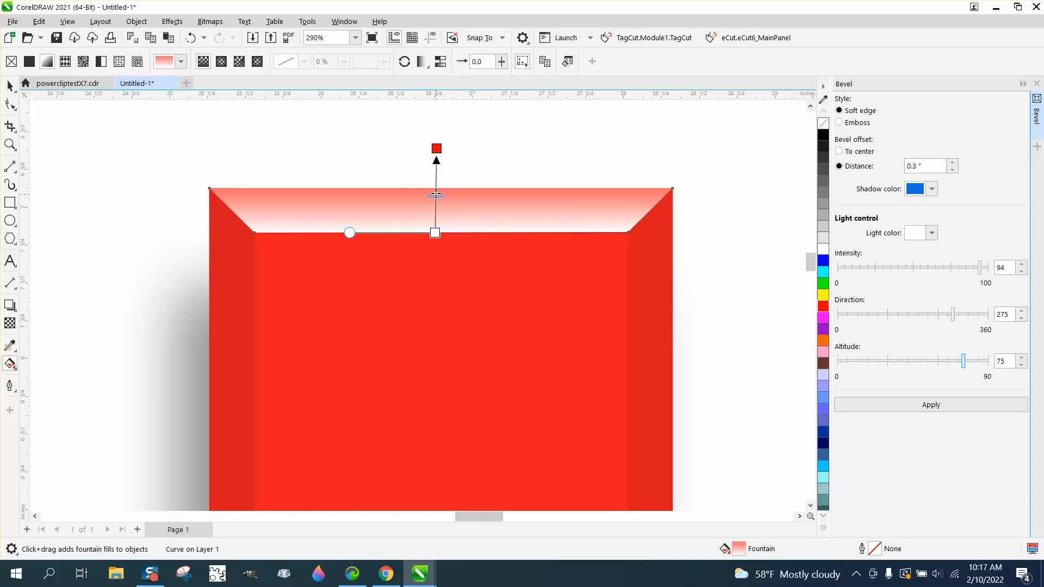
Apply a uniform transparency of 25 to the gradient-filled top bevel shape.
{"action": "left_click", "coordinate": [10, 86]}
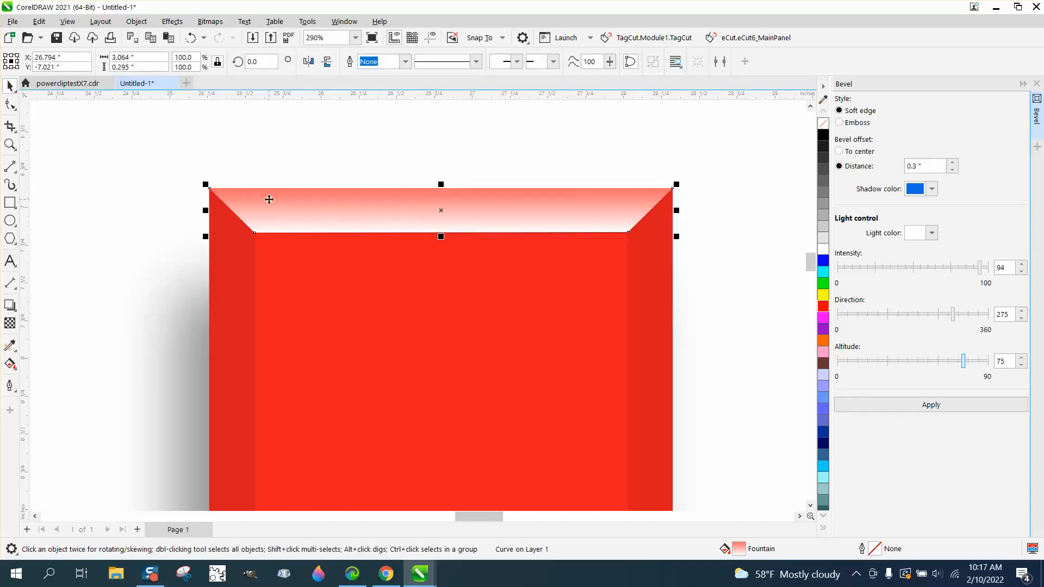
{"action": "left_click", "coordinate": [10, 323]}
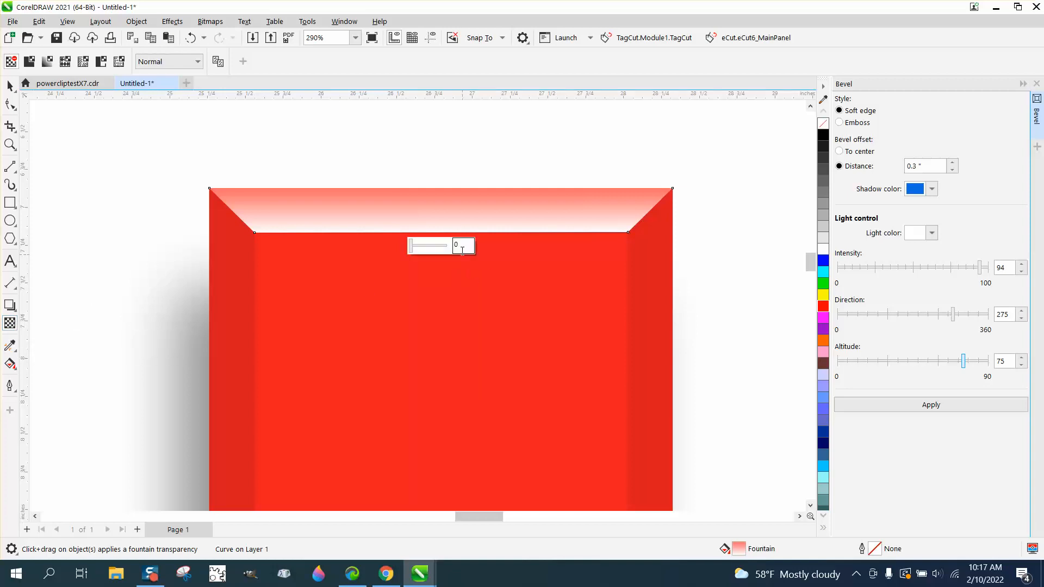
{"action": "left_click_drag", "start_coordinate": [411, 249], "coordinate": [420, 249]}
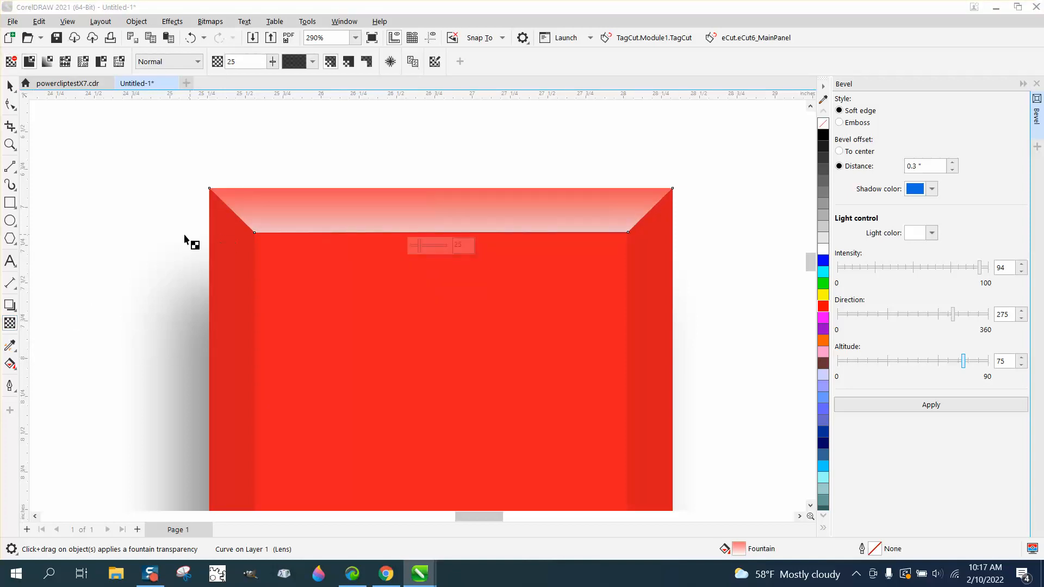
{"action": "left_click", "coordinate": [10, 85]}
Trace the three straight edges of the dark bevel face on the middle L's foot with connected 2-point lines.
{"action": "scroll", "coordinate": [112, 145], "scroll_direction": "down", "scroll_amount": 2}
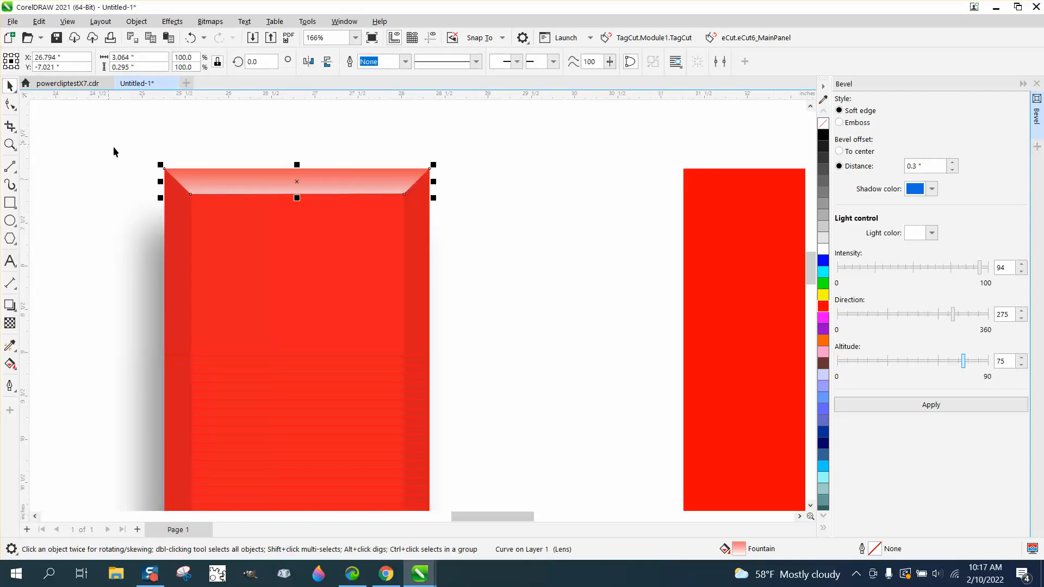
{"action": "scroll", "coordinate": [308, 285], "scroll_direction": "down", "scroll_amount": 2}
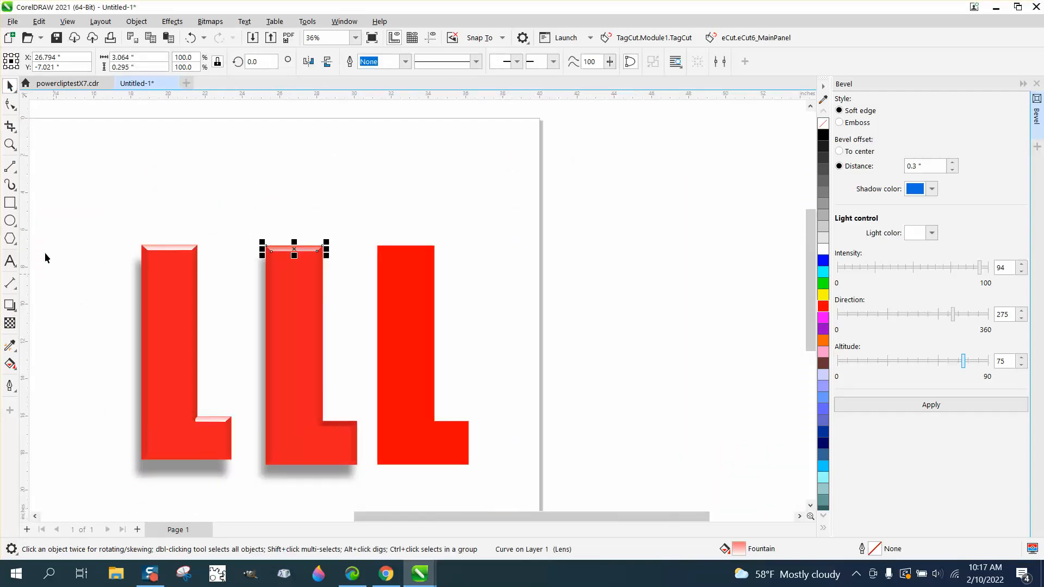
{"action": "left_click", "coordinate": [10, 144]}
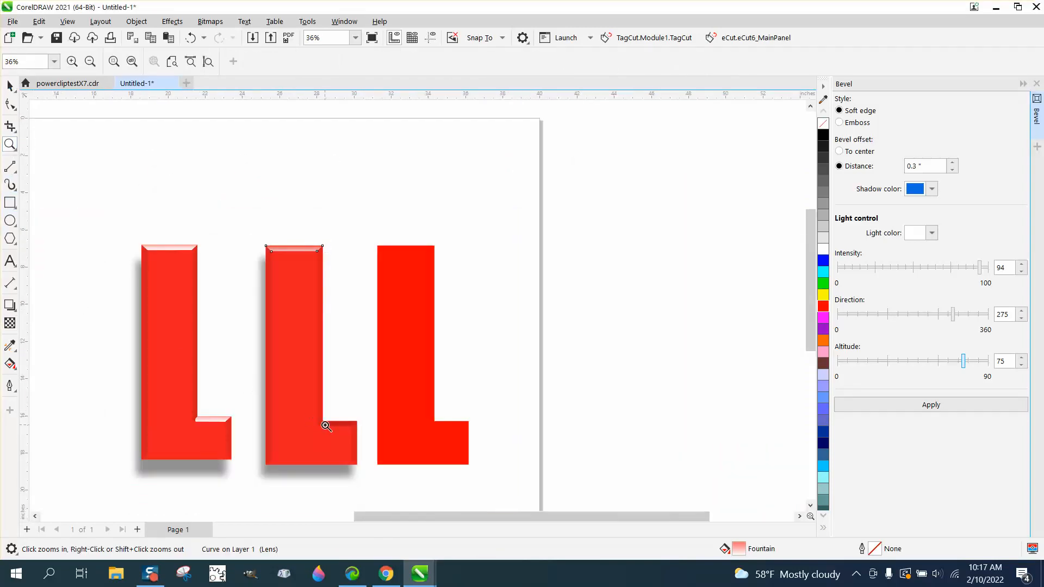
{"action": "left_click_drag", "start_coordinate": [326, 426], "coordinate": [398, 437]}
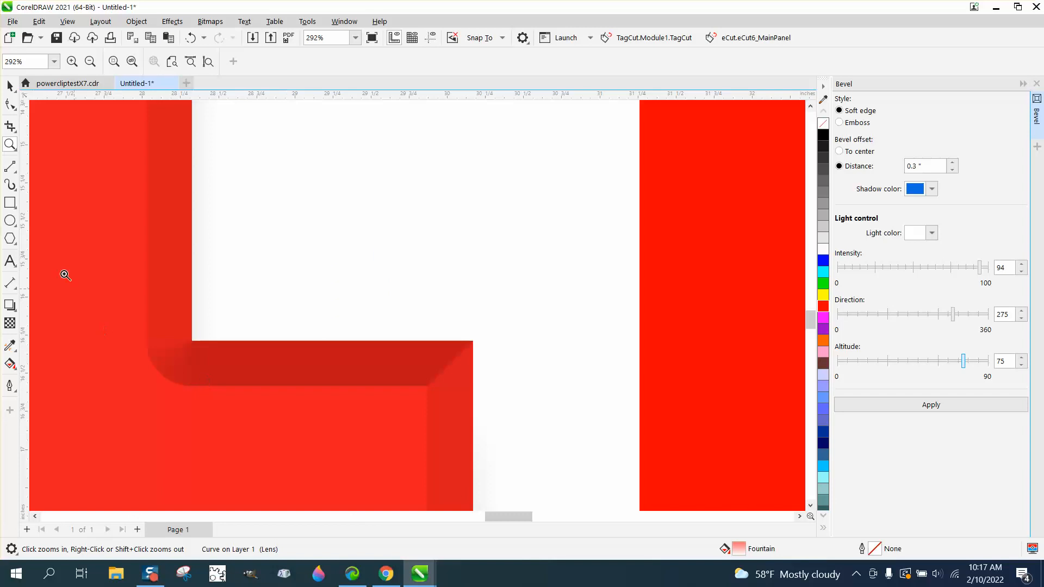
{"action": "left_click", "coordinate": [16, 172]}
{"action": "left_click", "coordinate": [59, 183]}
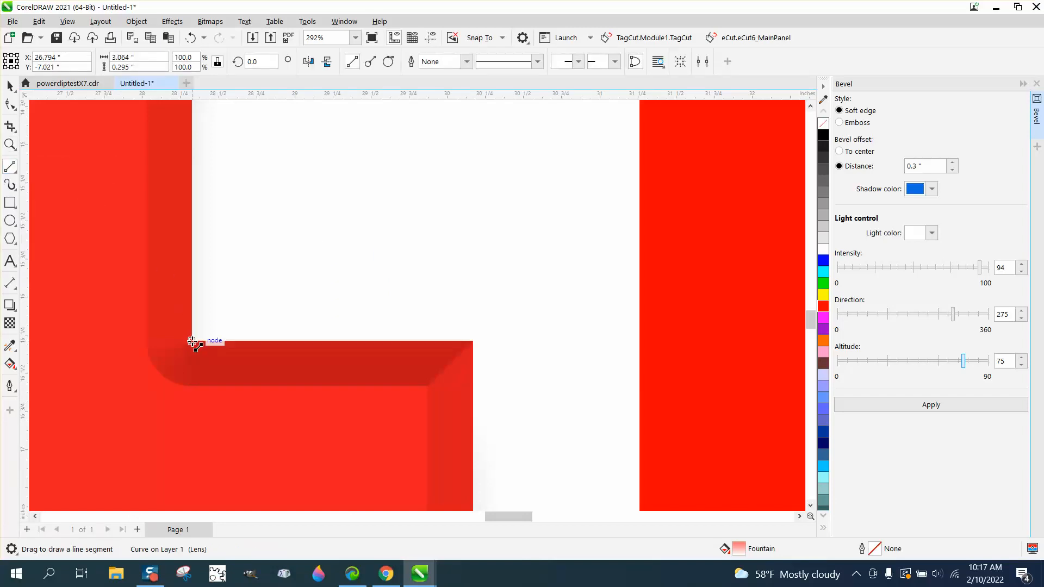
{"action": "left_click_drag", "start_coordinate": [193, 341], "coordinate": [427, 386]}
{"action": "left_click_drag", "start_coordinate": [428, 386], "coordinate": [181, 385]}
Close the foot bevel outline with a 3-point curve along its rounded inner corner, making a shape about 1.96" by 0.3".
{"action": "left_click", "coordinate": [15, 173]}
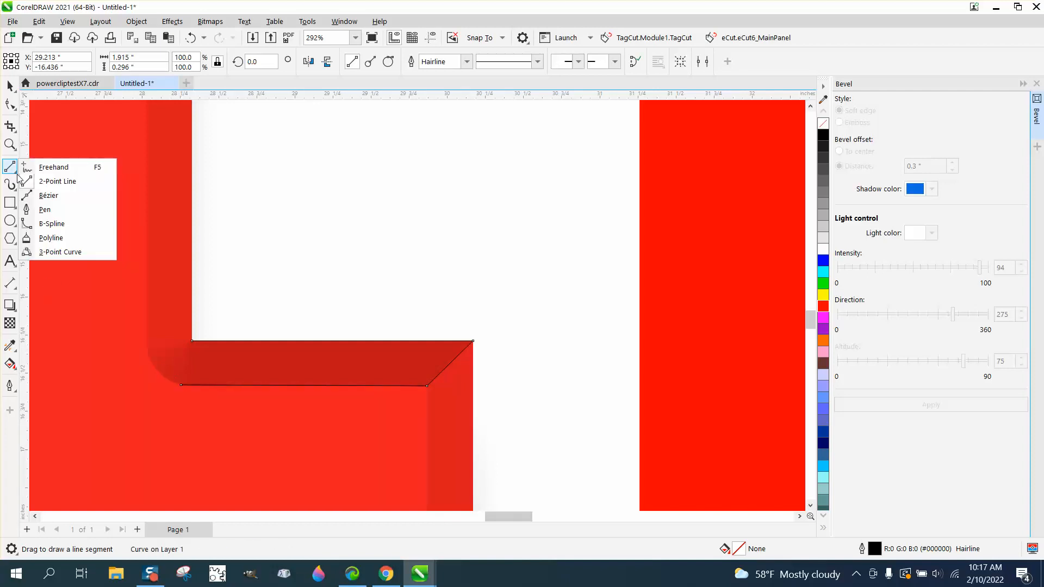
{"action": "left_click", "coordinate": [61, 250]}
{"action": "left_click_drag", "start_coordinate": [193, 341], "coordinate": [181, 385]}
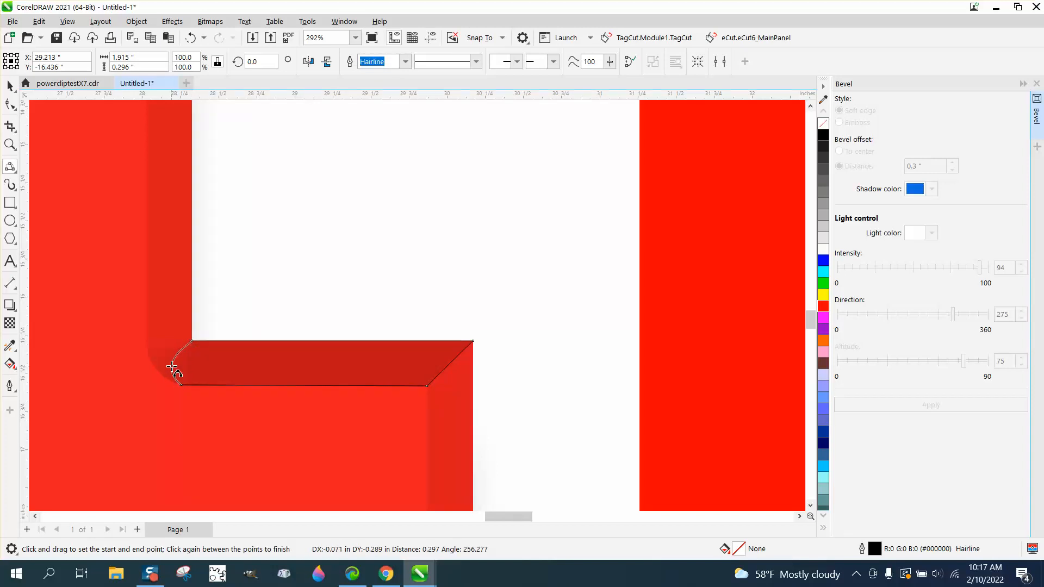
{"action": "left_click", "coordinate": [174, 366]}
{"action": "left_click", "coordinate": [9, 86]}
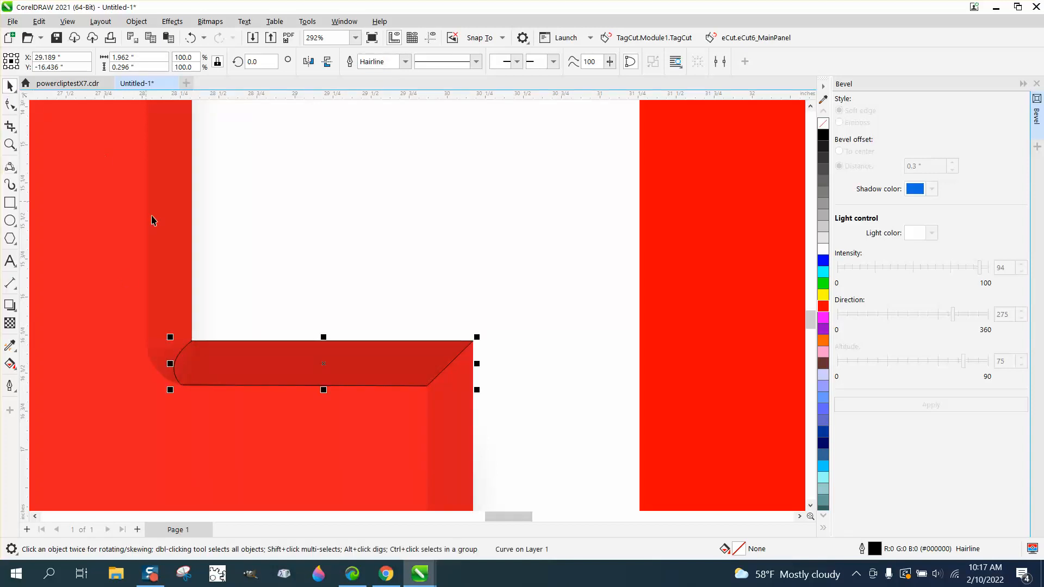
Fill the foot bevel shape with white and copy the top bevel shape's fill and outline onto it with the Attributes eyedropper.
{"action": "scroll", "coordinate": [328, 392], "scroll_direction": "down", "scroll_amount": 2}
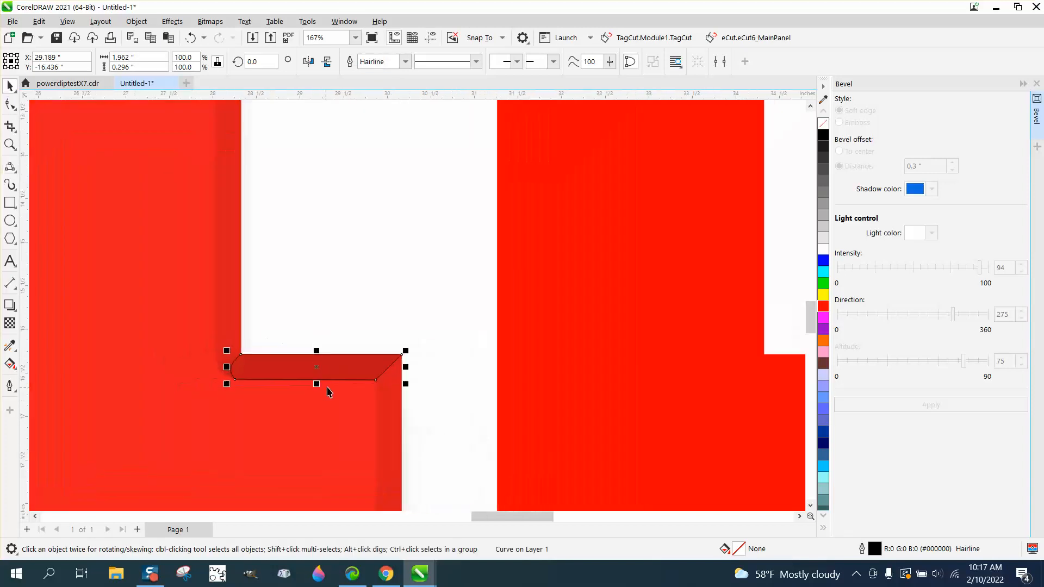
{"action": "left_click", "coordinate": [823, 248]}
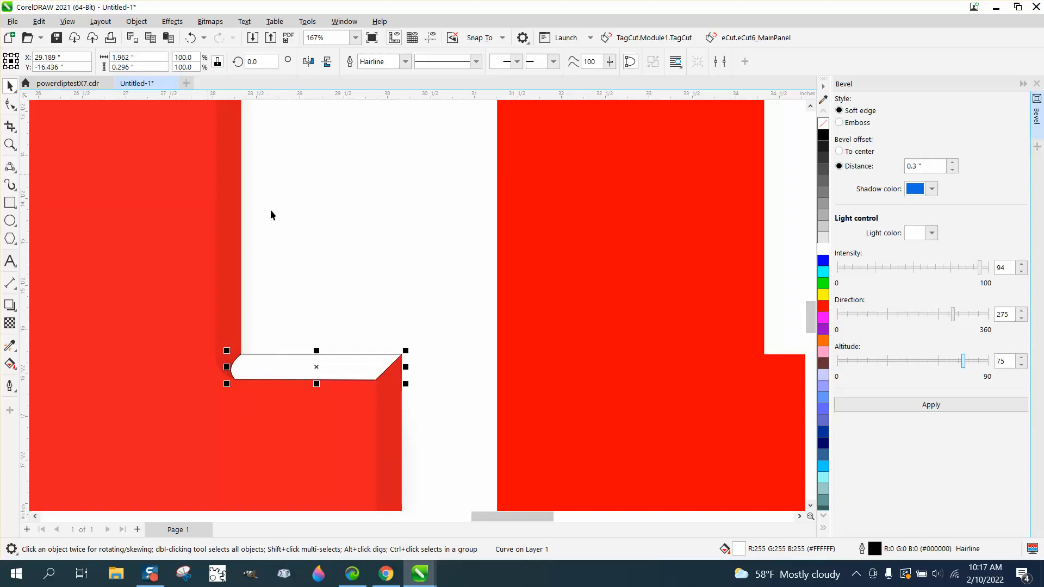
{"action": "scroll", "coordinate": [212, 283], "scroll_direction": "down", "scroll_amount": 2}
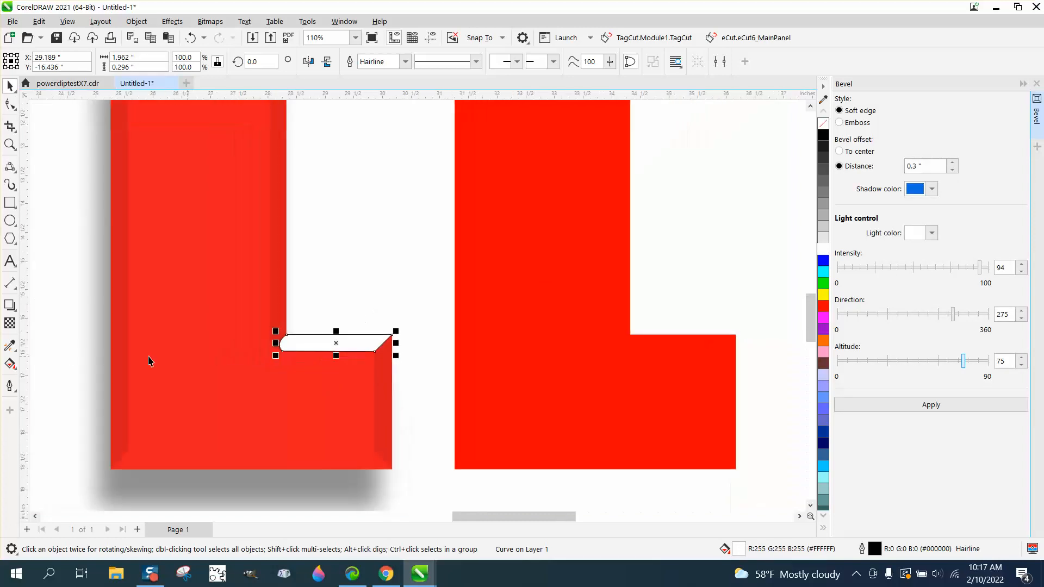
{"action": "left_click", "coordinate": [10, 347]}
{"action": "left_click", "coordinate": [60, 361]}
{"action": "scroll", "coordinate": [253, 239], "scroll_direction": "down", "scroll_amount": 3}
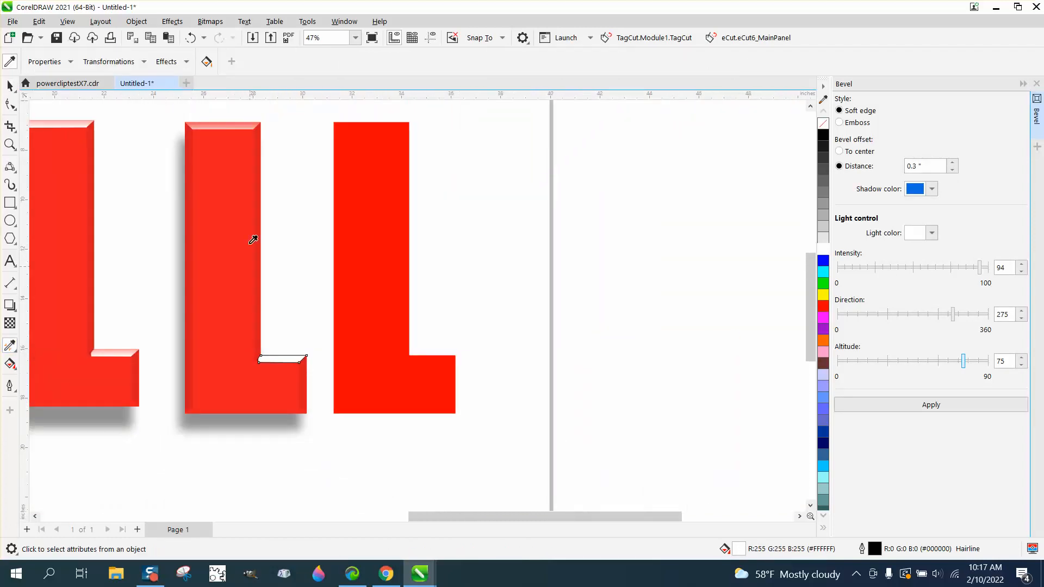
{"action": "left_click", "coordinate": [229, 127]}
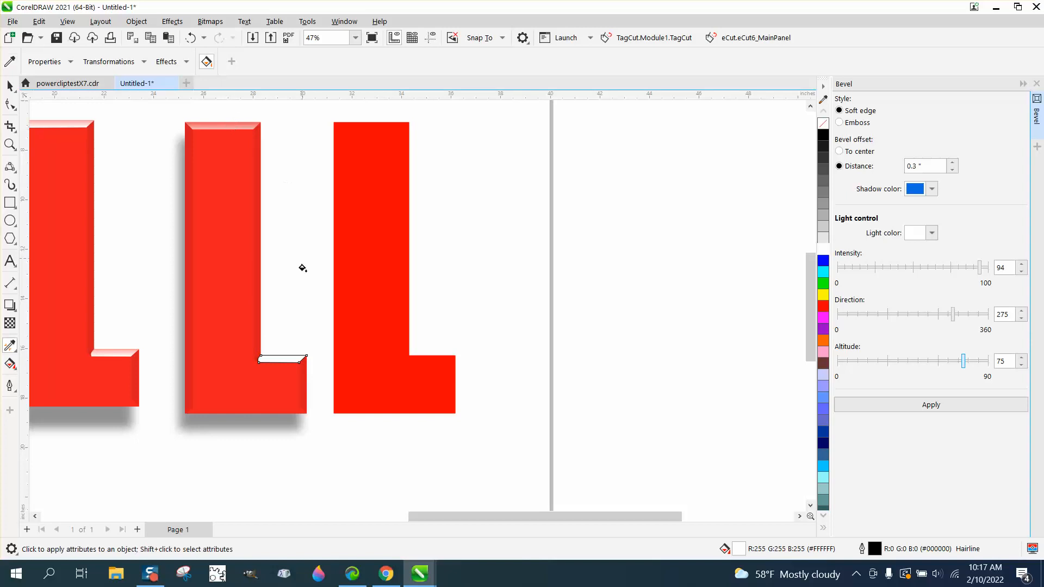
{"action": "left_click", "coordinate": [281, 358]}
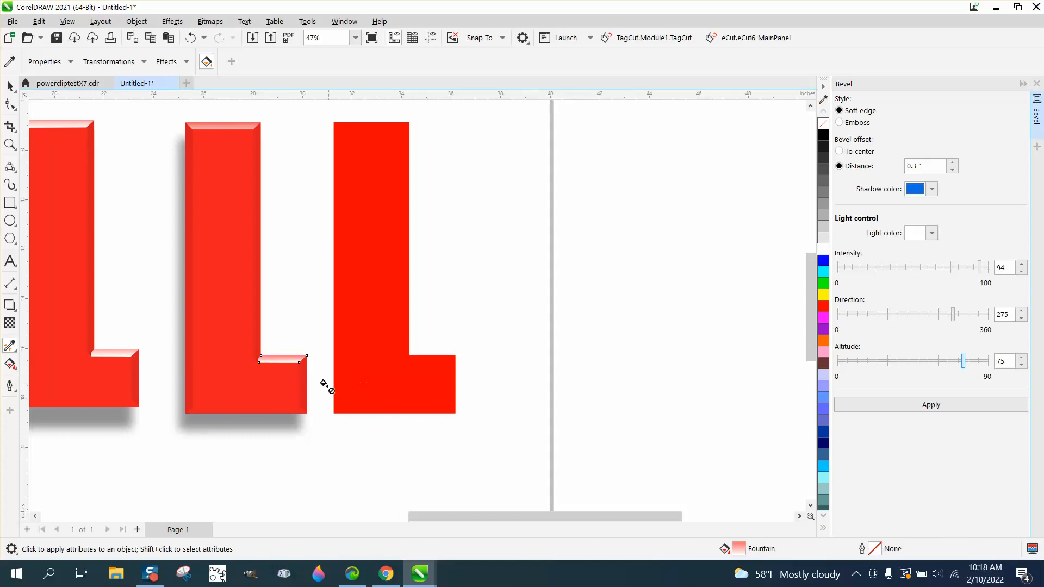
Compare the gradient highlights on the foot and top bevel faces of the middle L up close.
{"action": "left_click", "coordinate": [10, 144]}
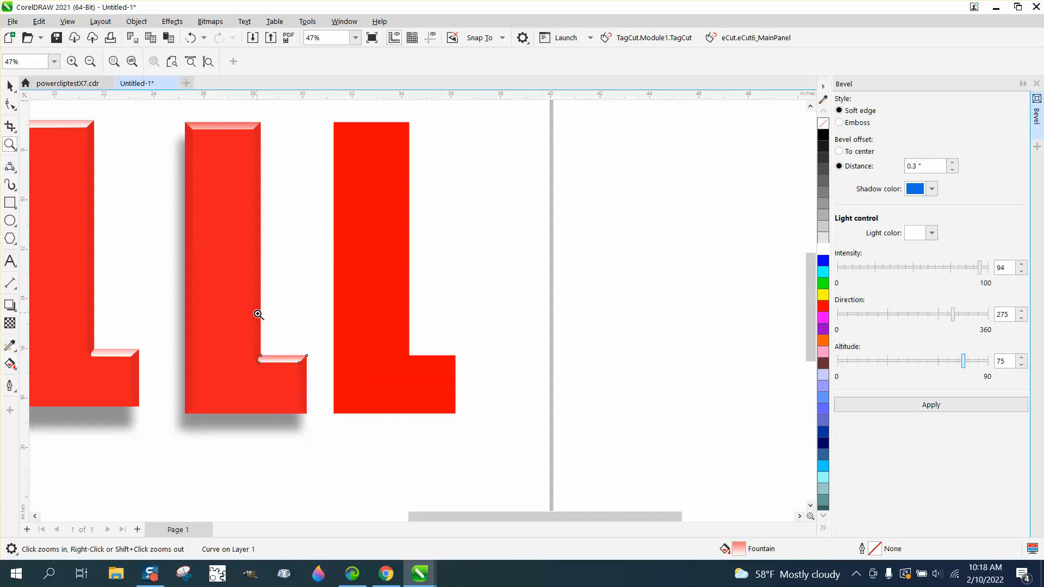
{"action": "left_click_drag", "start_coordinate": [238, 331], "coordinate": [376, 403]}
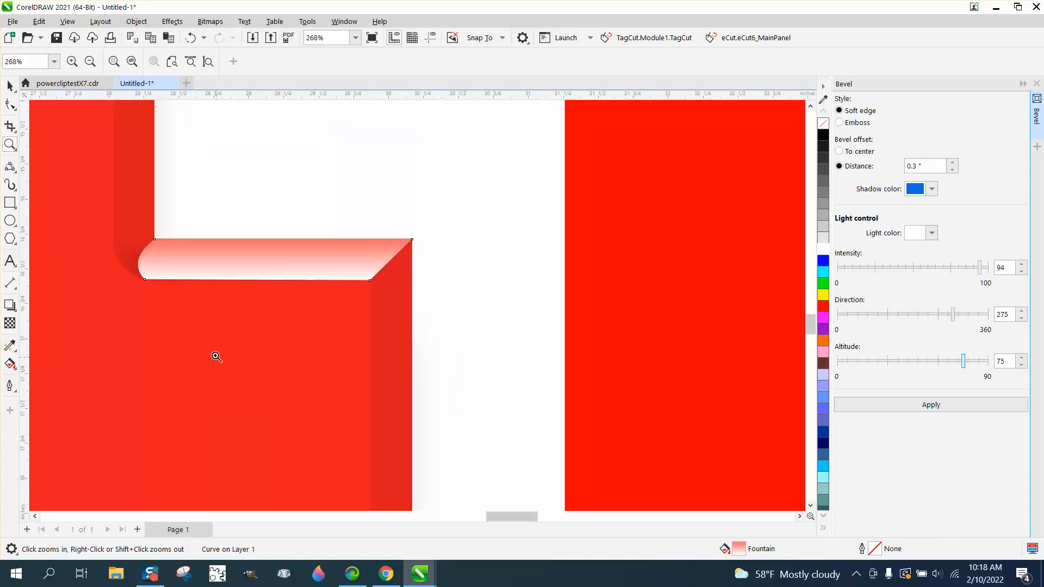
{"action": "right_click", "coordinate": [310, 373]}
{"action": "right_click", "coordinate": [303, 343]}
{"action": "right_click", "coordinate": [268, 233]}
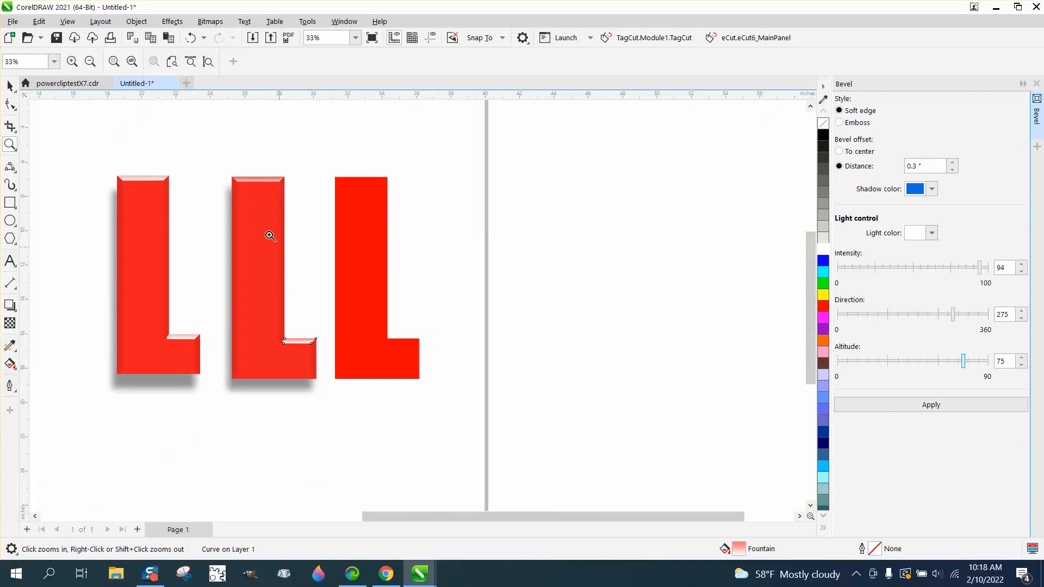
{"action": "left_click_drag", "start_coordinate": [221, 161], "coordinate": [330, 212]}
{"action": "right_click", "coordinate": [228, 240]}
{"action": "right_click", "coordinate": [230, 275]}
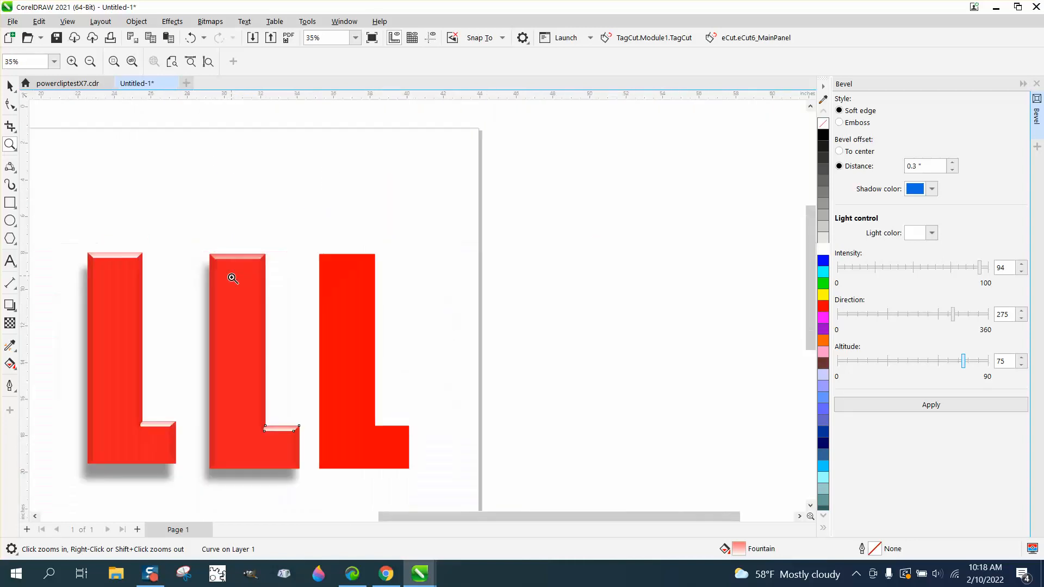
Apply a uniform transparency of 30 to the foot bevel shape.
{"action": "right_click", "coordinate": [242, 337]}
{"action": "left_click_drag", "start_coordinate": [242, 339], "coordinate": [322, 383]}
{"action": "left_click", "coordinate": [10, 323]}
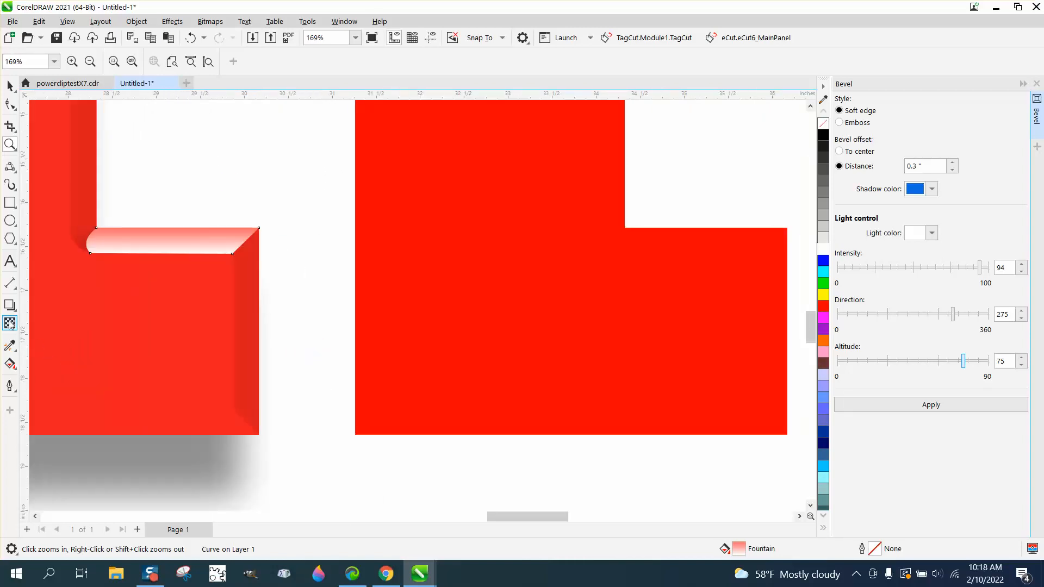
{"action": "left_click_drag", "start_coordinate": [142, 268], "coordinate": [153, 269]}
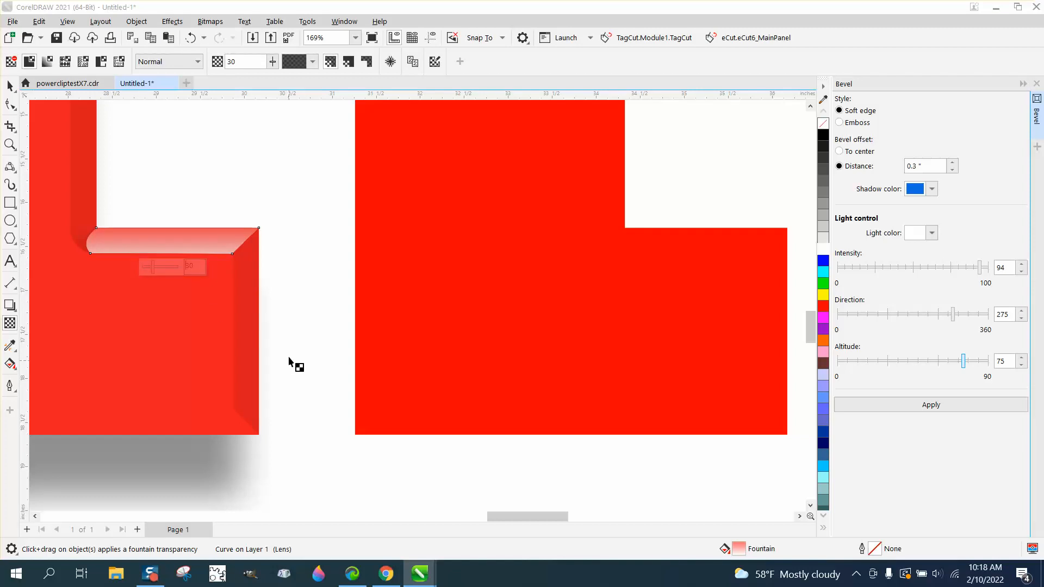
{"action": "left_click", "coordinate": [10, 86]}
Delete the plain, unbeveled red L beside the finished beveled one.
{"action": "scroll", "coordinate": [305, 257], "scroll_direction": "down", "scroll_amount": 5}
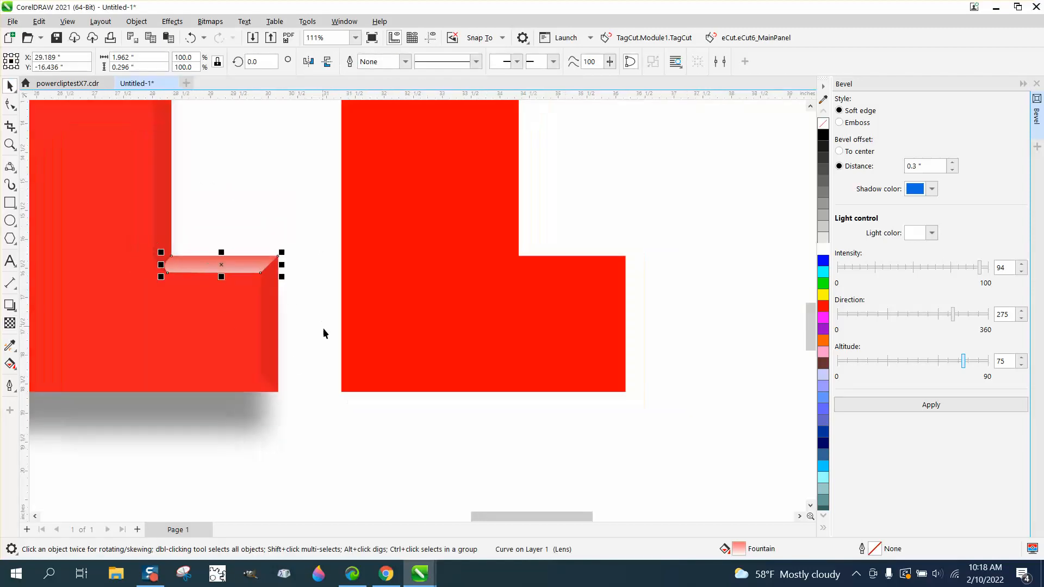
{"action": "left_click", "coordinate": [372, 356]}
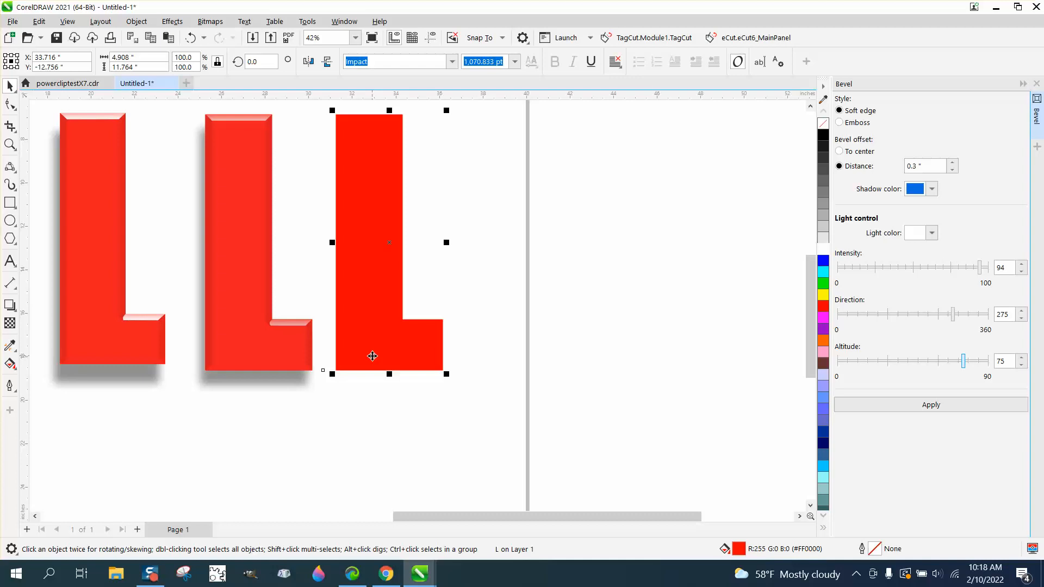
{"action": "key", "text": "Delete"}
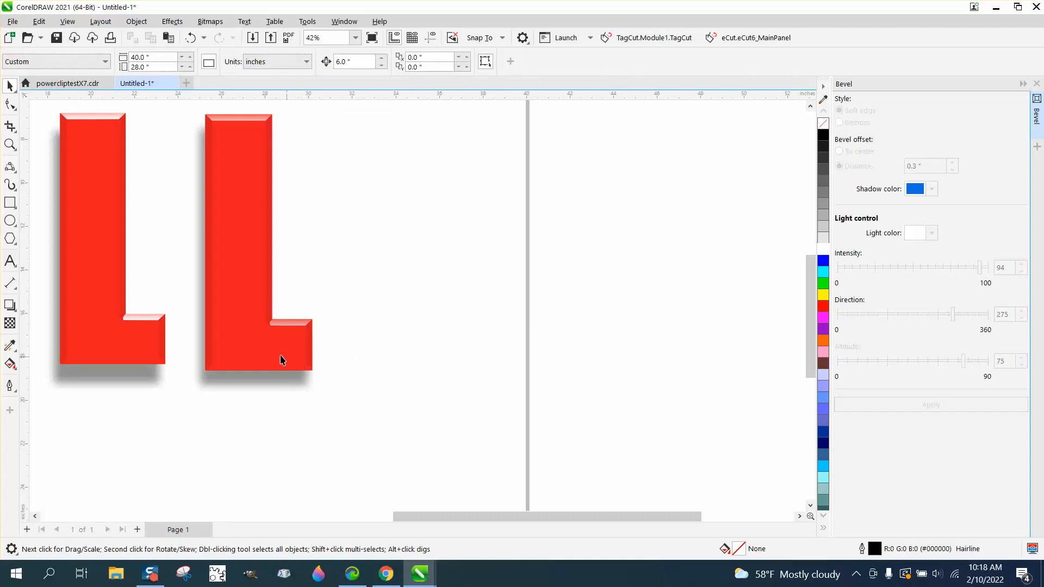